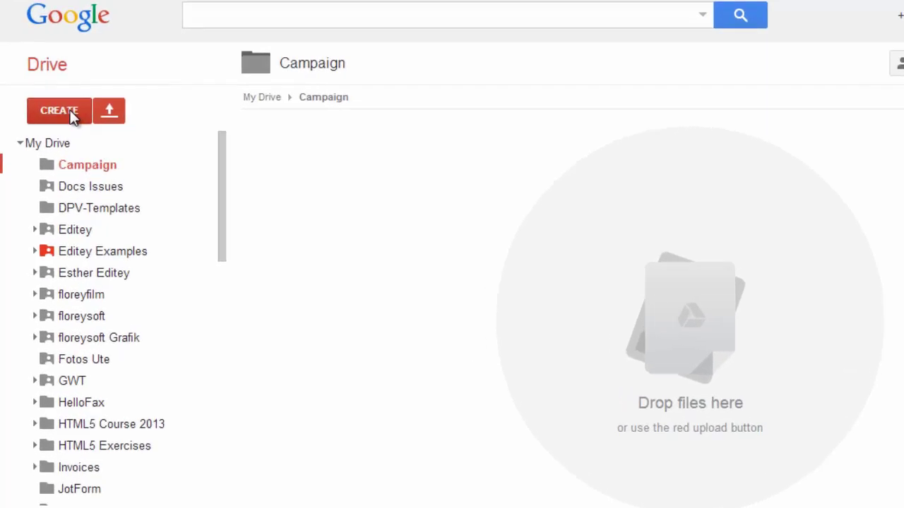
# Create a new Ultradoc in the Campaign folder from Drive's CREATE menu of extra apps.
pyautogui.click(46, 158)
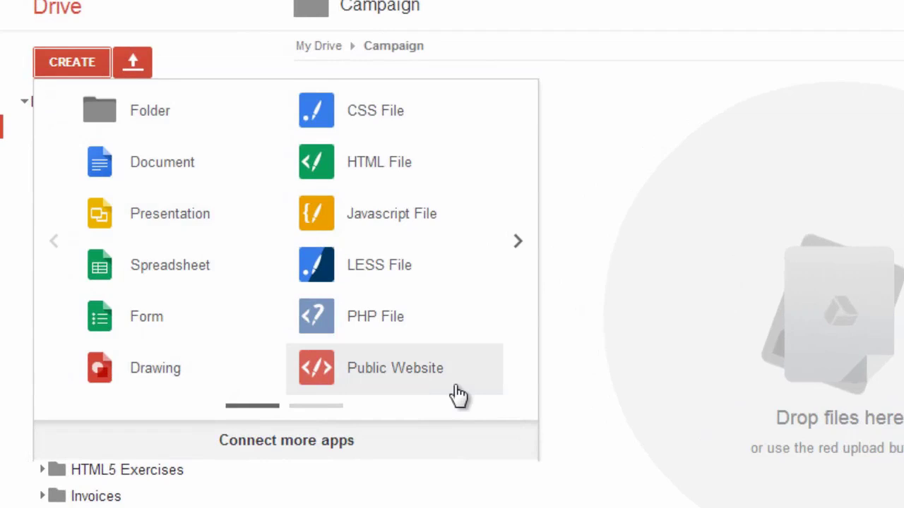
pyautogui.click(515, 244)
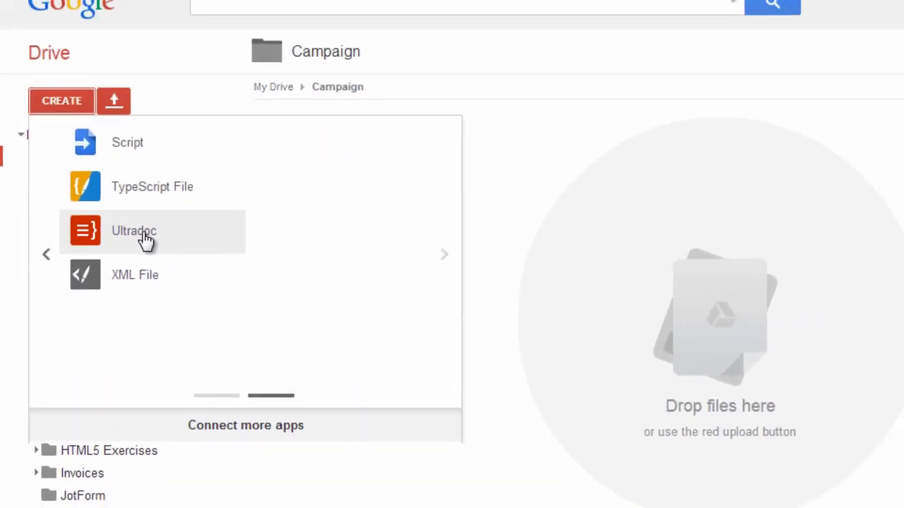
pyautogui.click(145, 240)
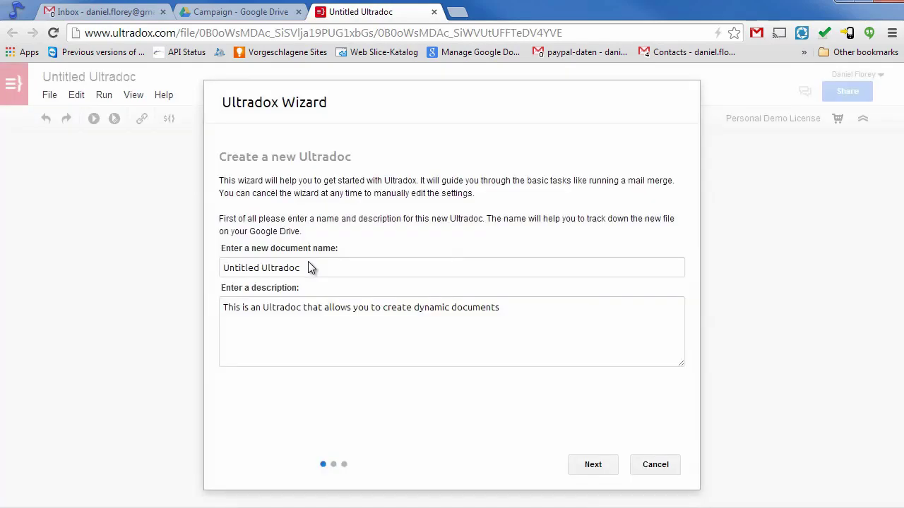
# Rename the Ultradoc from its default name to 'Newsletter' and continue to the use-case step.
pyautogui.tripleClick(318, 270)
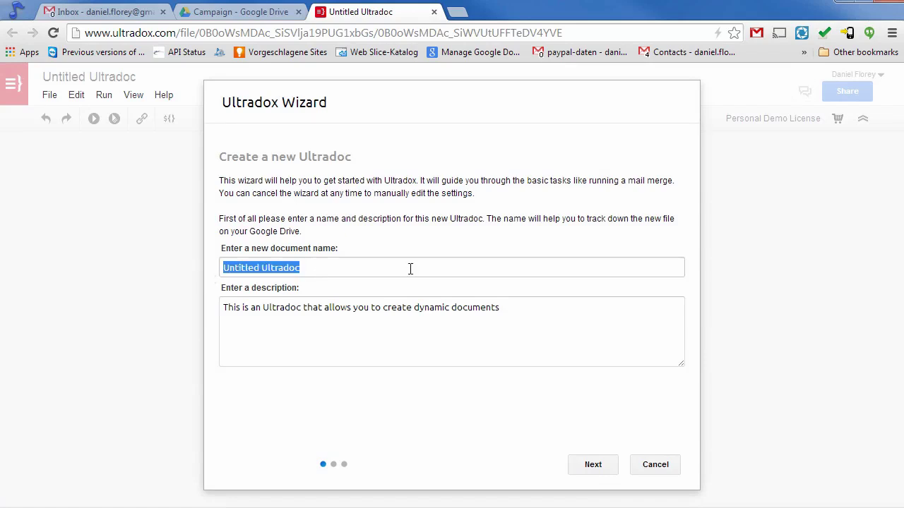
pyautogui.write('Newsle')
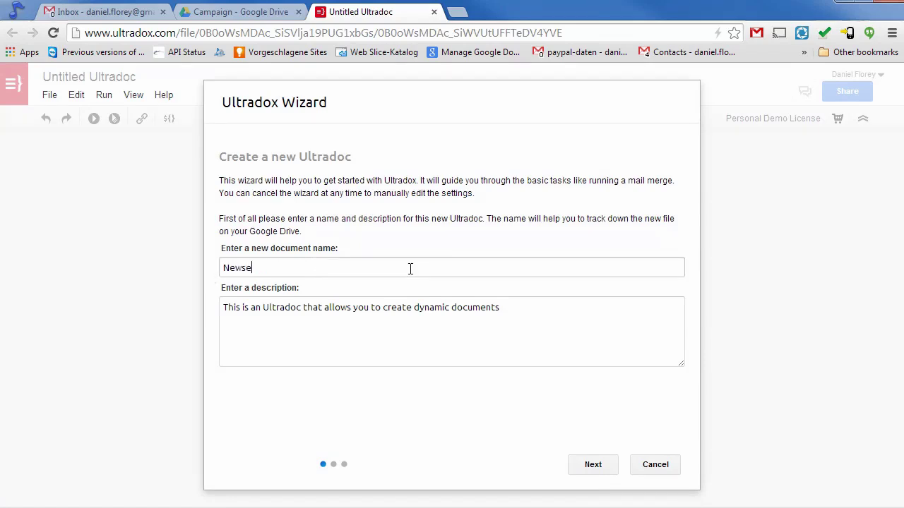
pyautogui.press('BackSpace')
pyautogui.write('letter')
pyautogui.click(593, 465)
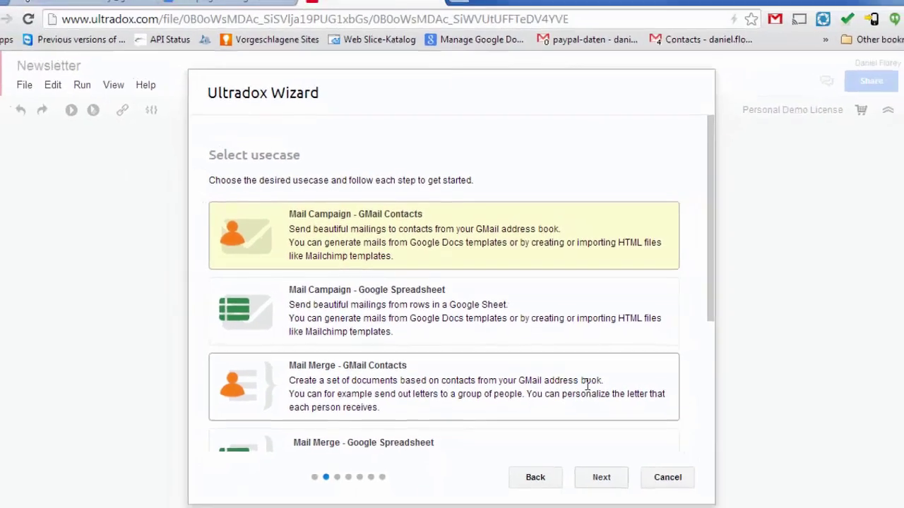
# Confirm Mail Campaign - GMail Contacts and pick the first Ultradox Demo contact for testing.
pyautogui.click(594, 467)
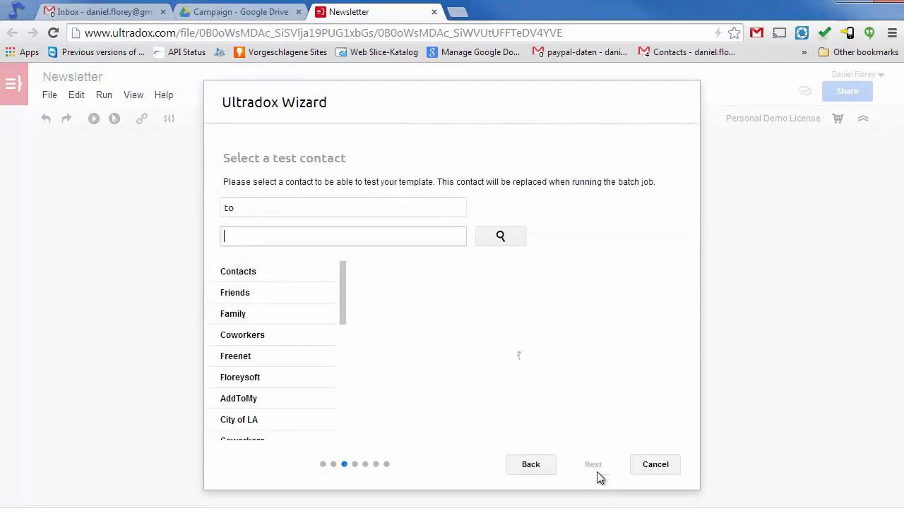
pyautogui.moveTo(346, 313); pyautogui.dragTo(337, 362)
pyautogui.click(315, 372)
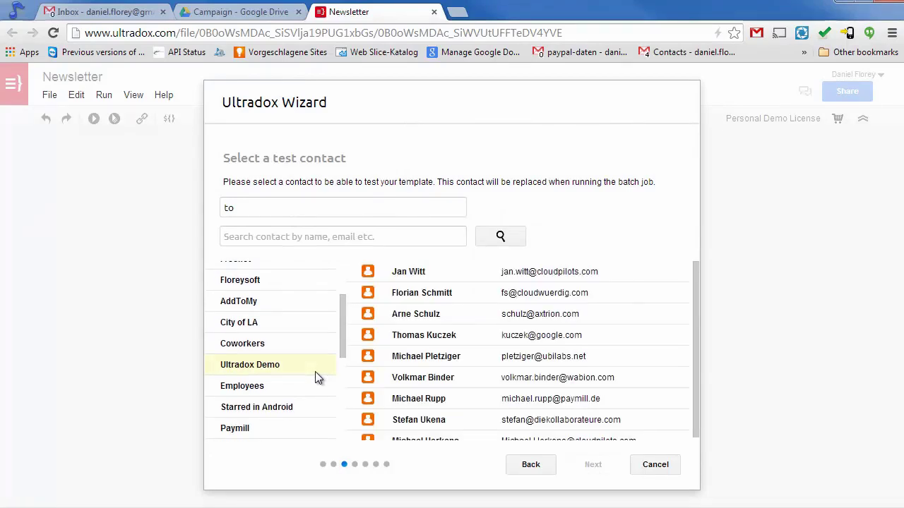
pyautogui.click(408, 273)
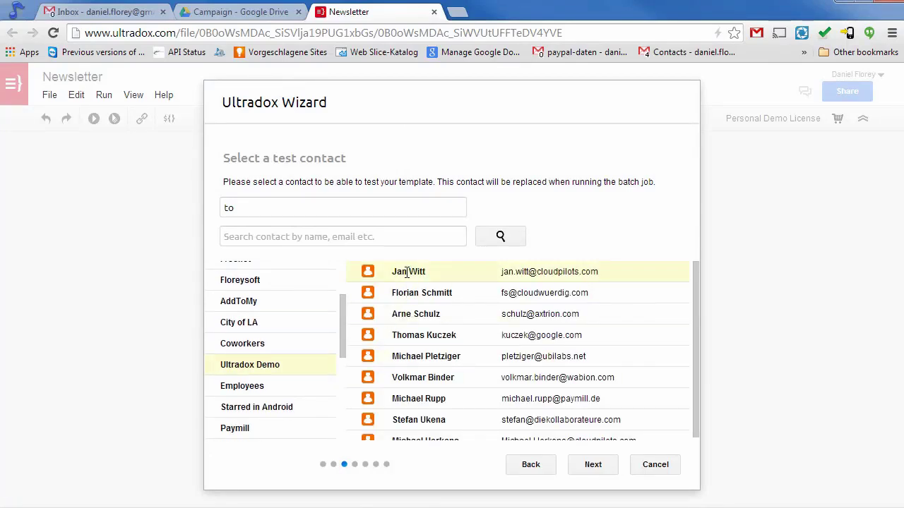
# Change the recipient greeting from Dear to Hello.
pyautogui.click(581, 460)
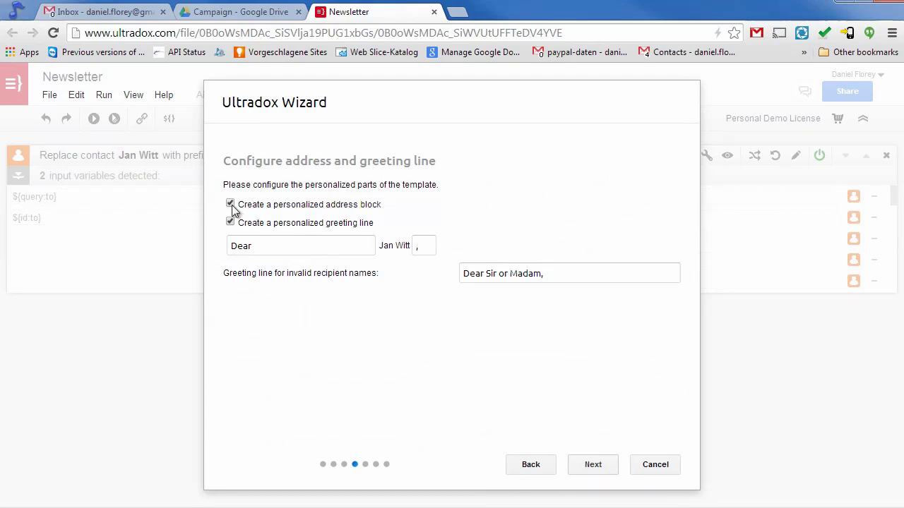
pyautogui.moveTo(228, 245); pyautogui.dragTo(293, 244)
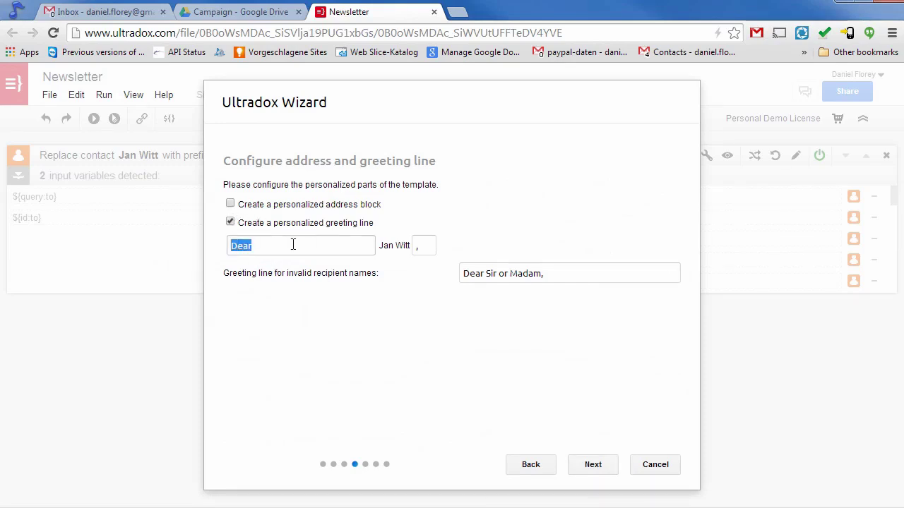
pyautogui.write('Hello')
# Set the Newsletter Template's input format to HTML.
pyautogui.click(592, 464)
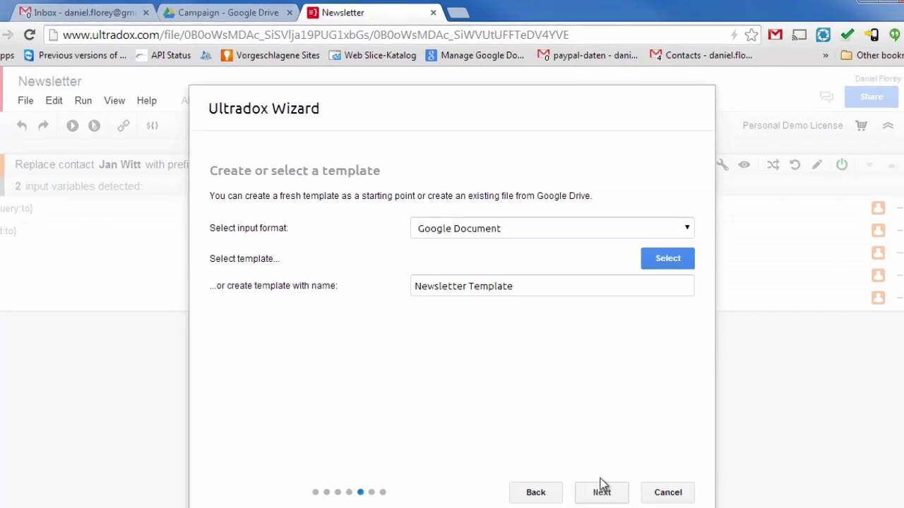
pyautogui.click(676, 354)
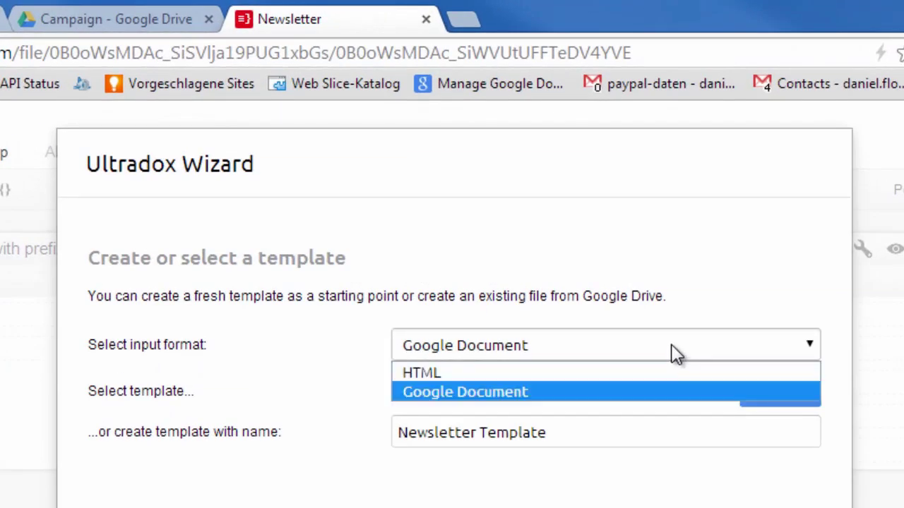
pyautogui.click(606, 375)
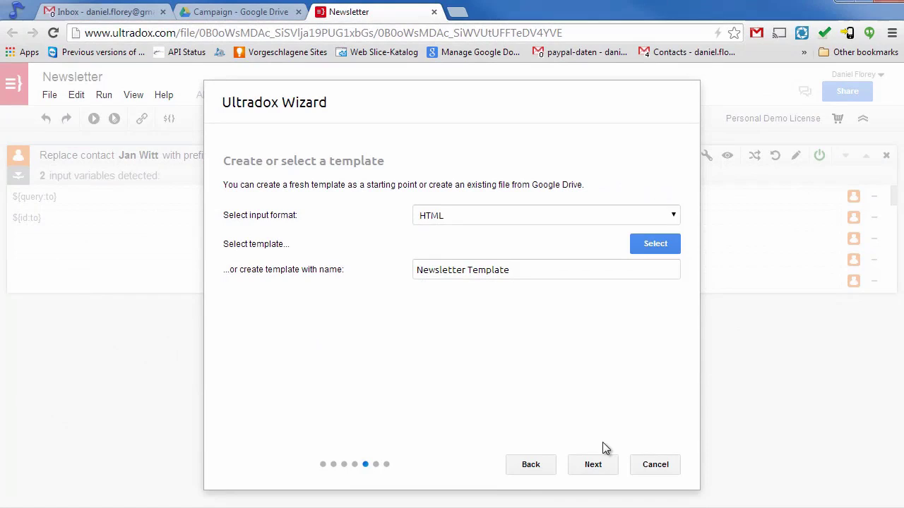
# Send the generated newsletter by mail with sender name floreysoft, then finish the wizard.
pyautogui.click(593, 463)
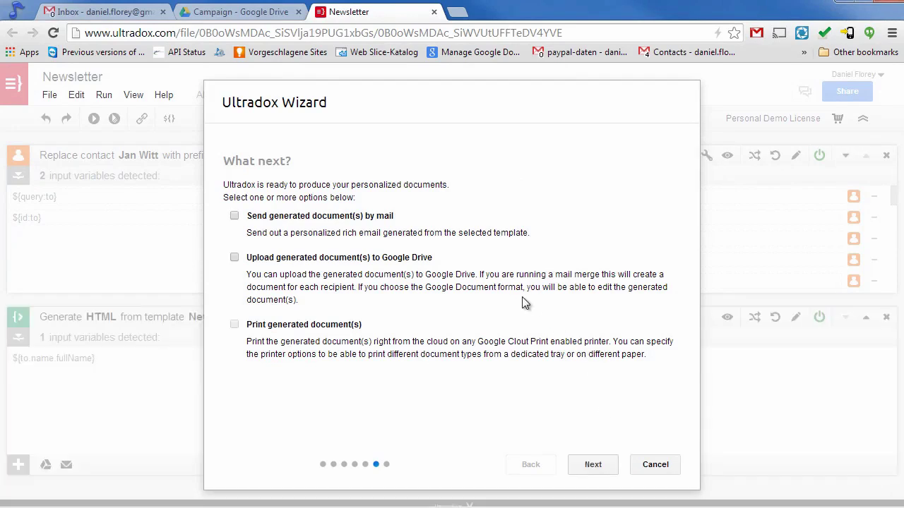
pyautogui.click(238, 215)
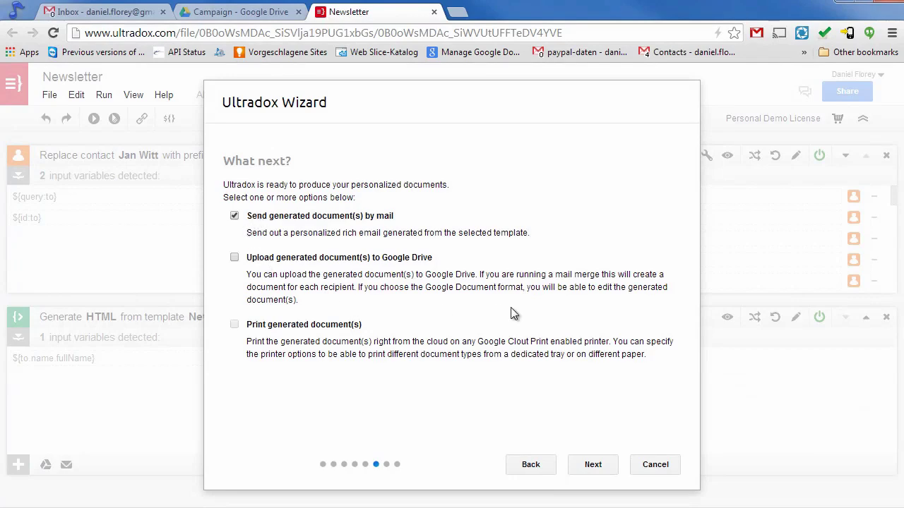
pyautogui.click(593, 465)
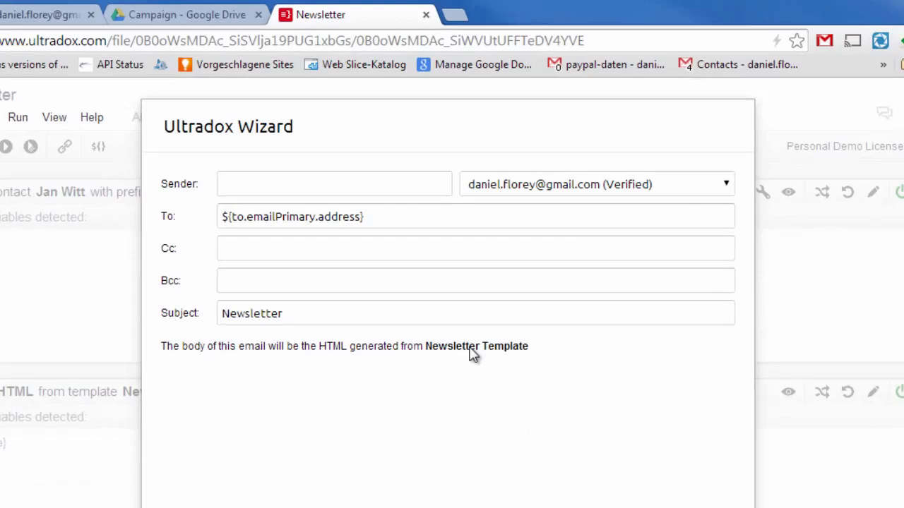
pyautogui.click(398, 148)
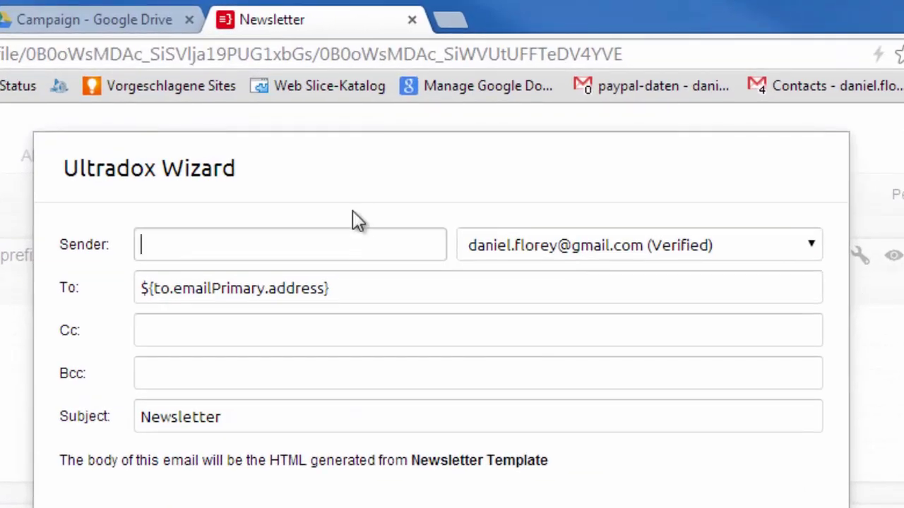
pyautogui.write('floreysoft')
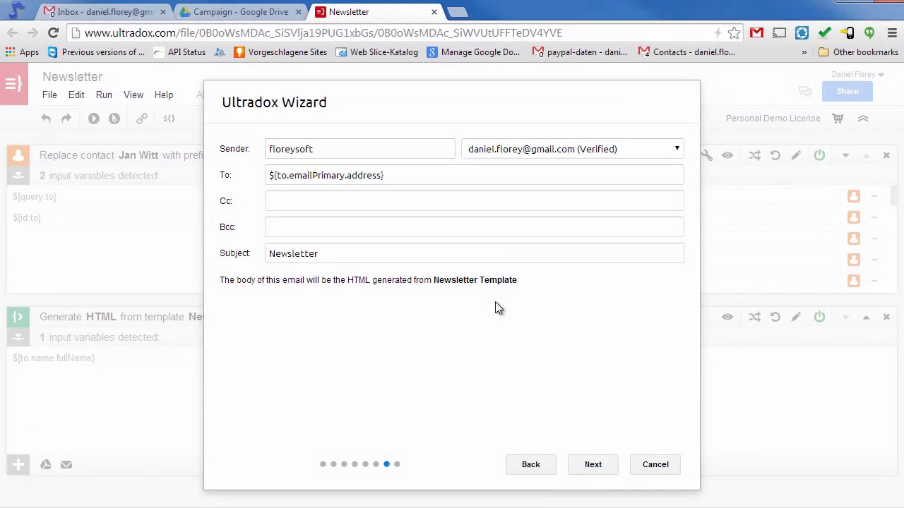
pyautogui.click(592, 465)
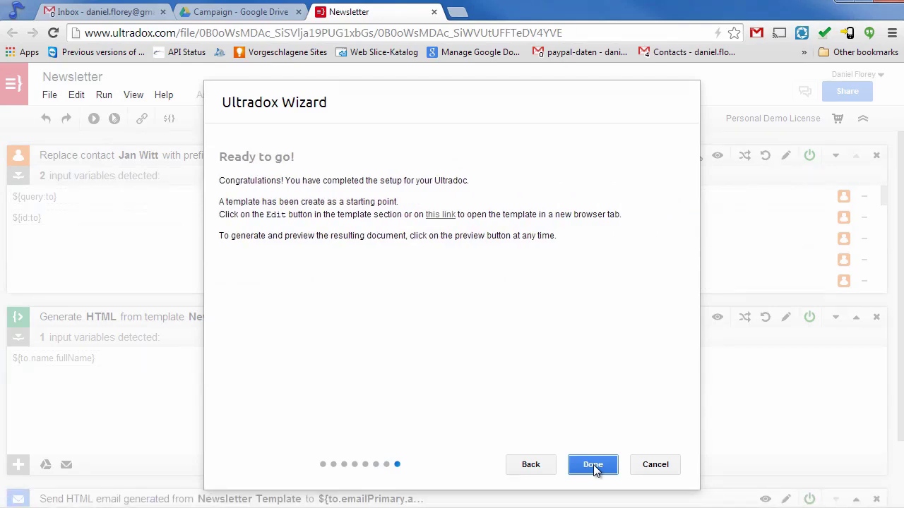
pyautogui.click(593, 465)
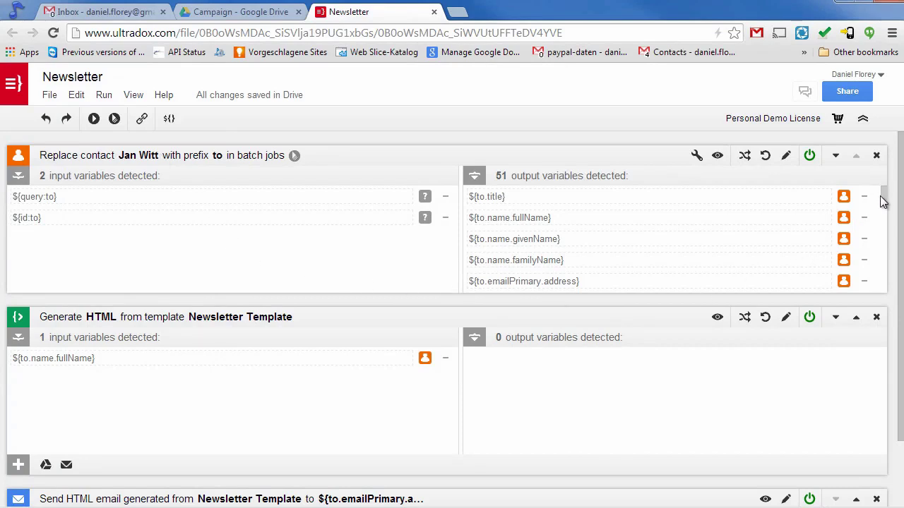
pyautogui.moveTo(882, 201); pyautogui.dragTo(883, 191)
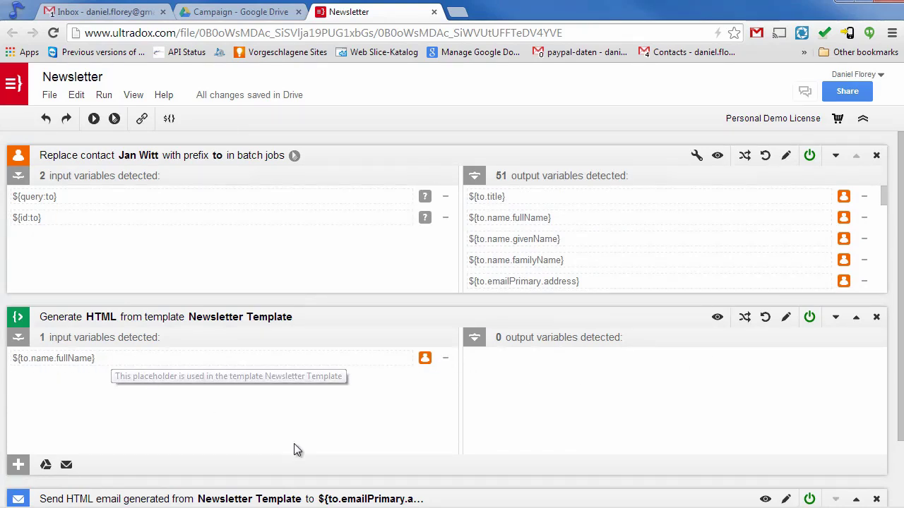
pyautogui.moveTo(900, 370); pyautogui.dragTo(900, 464)
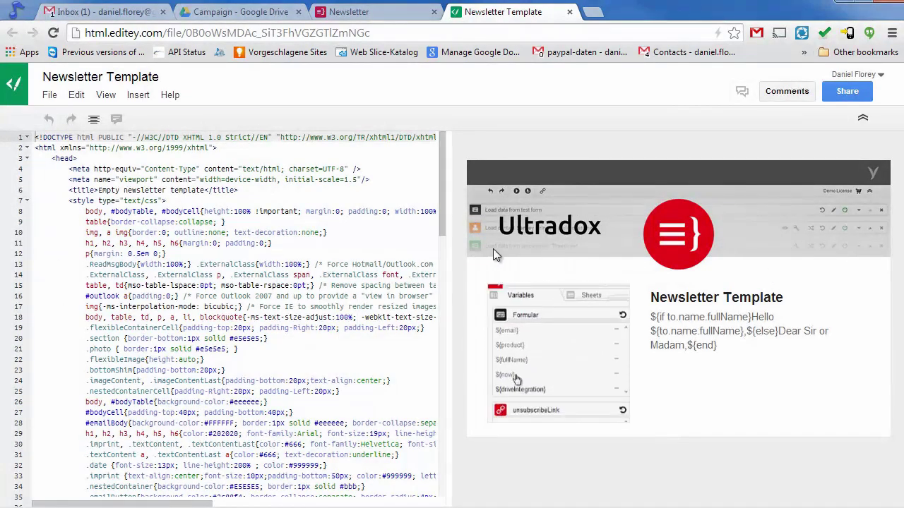
# Add a paragraph 'Check out the new tutorial videos!' below the greeting line.
pyautogui.moveTo(446, 302); pyautogui.dragTo(464, 297)
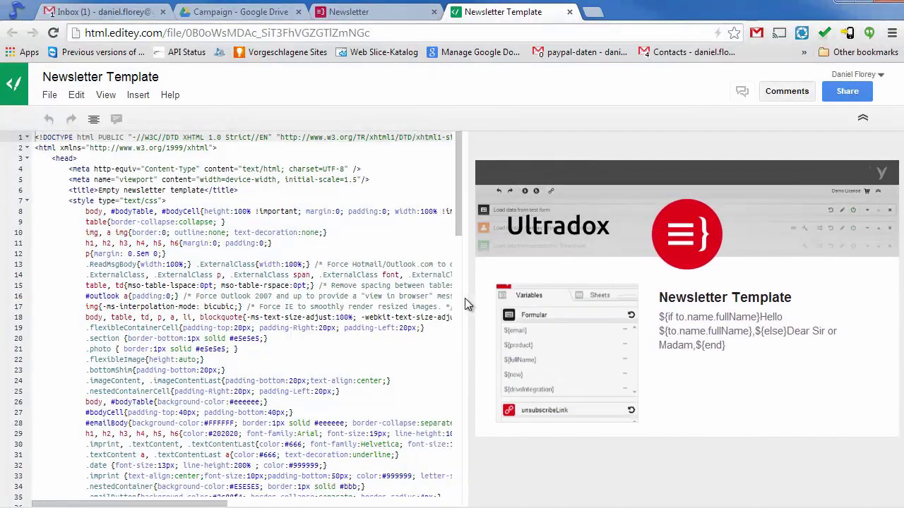
pyautogui.moveTo(459, 188); pyautogui.dragTo(443, 454)
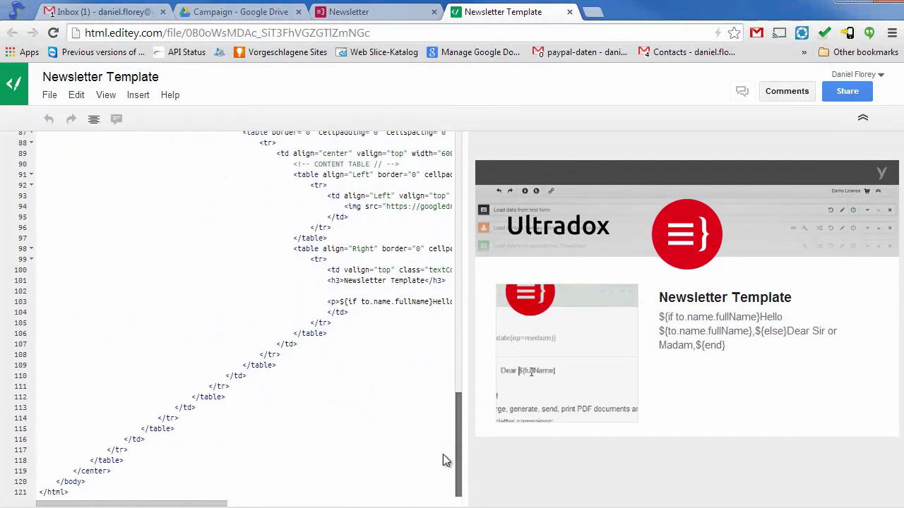
pyautogui.click(360, 302)
pyautogui.press('End')
pyautogui.press('Return')
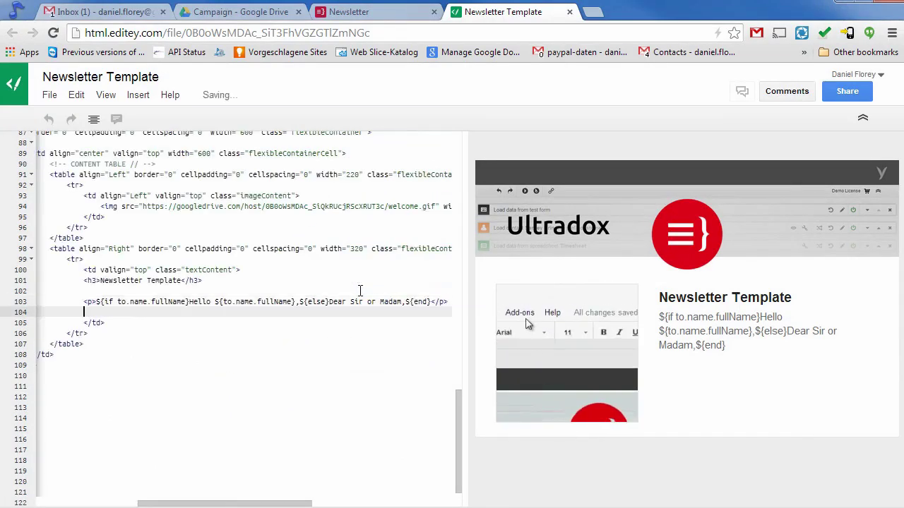
pyautogui.write('<p>Check out the new ')
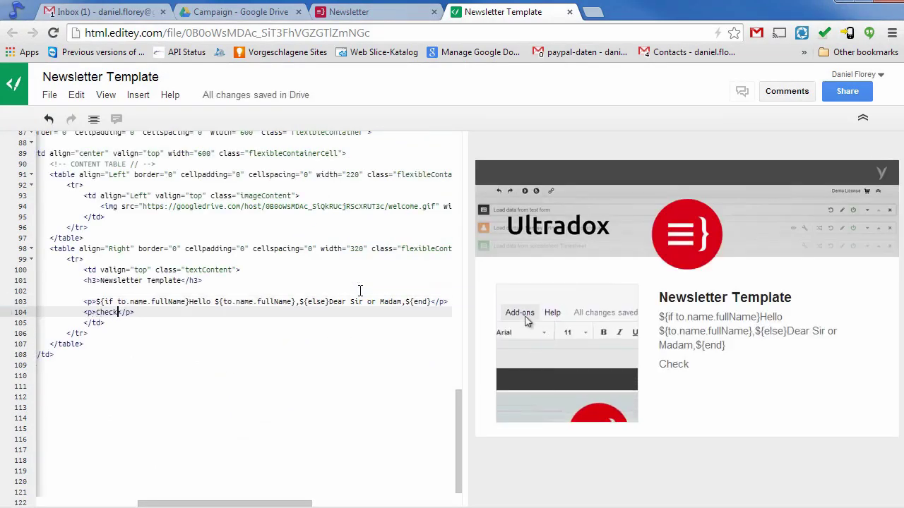
pyautogui.write('tutorial videos')
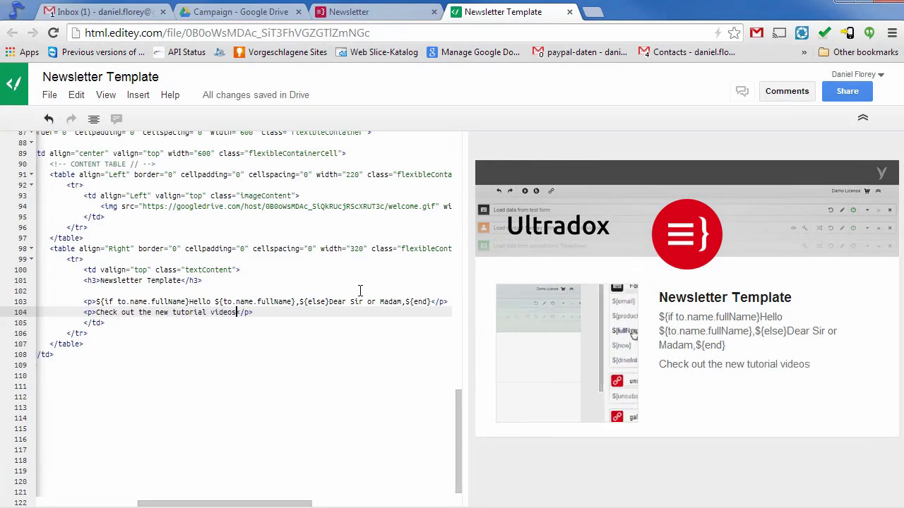
pyautogui.write('!')
# Insert a paragraph with ${to;photo(width=80px;height=80px;border-radius=40px)} after the greeting.
pyautogui.press('Up')
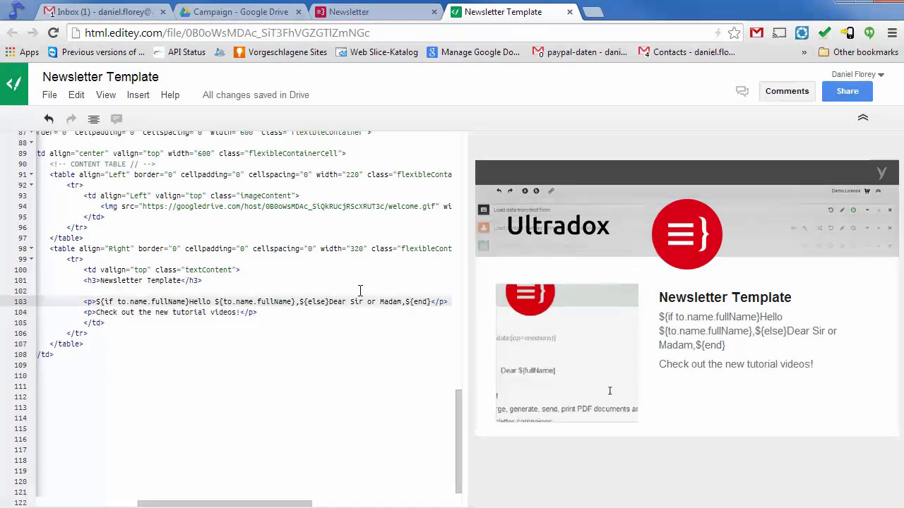
pyautogui.press('Return')
pyautogui.write('<p>')
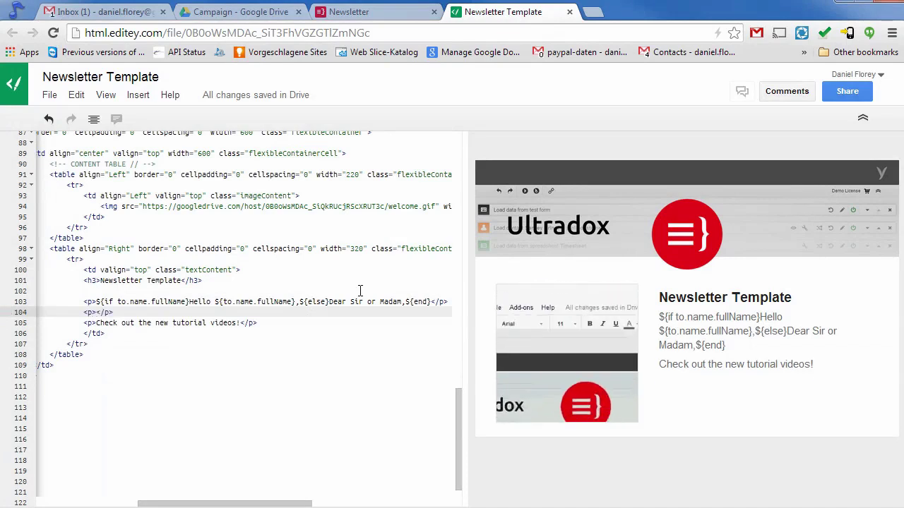
pyautogui.write('${to;')
pyautogui.write('photo(width=')
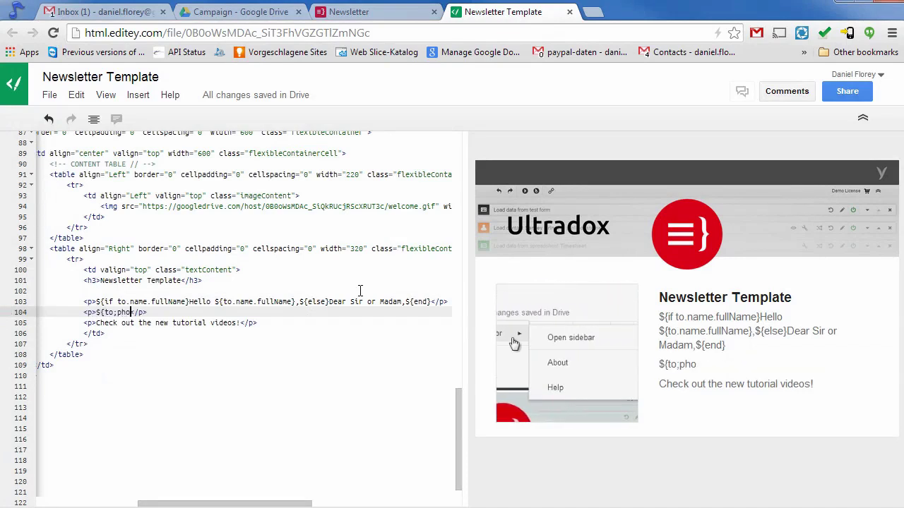
pyautogui.write('80px;heigh')
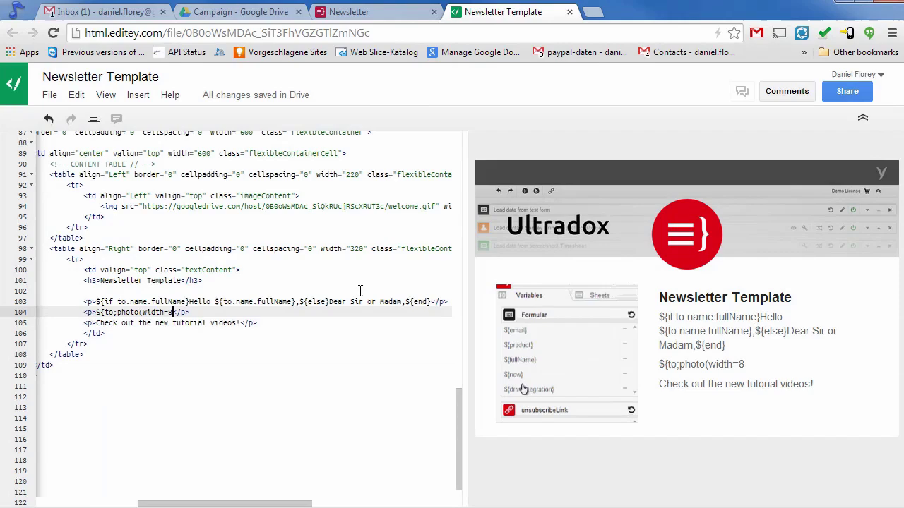
pyautogui.write('t=80px;')
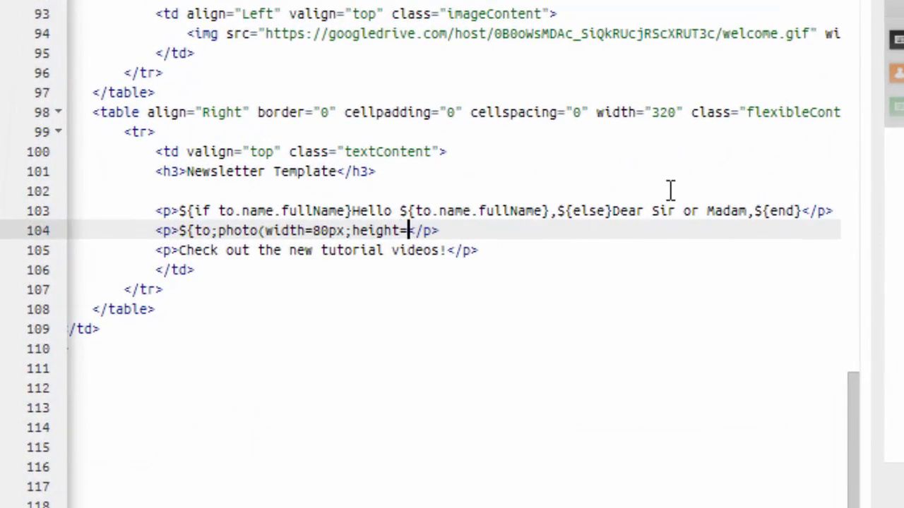
pyautogui.write('border-radius')
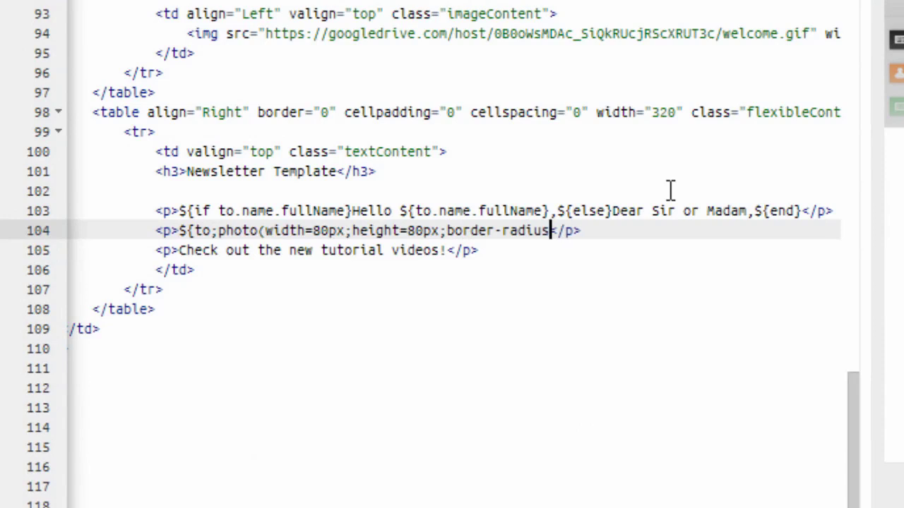
pyautogui.write('=40px)}')
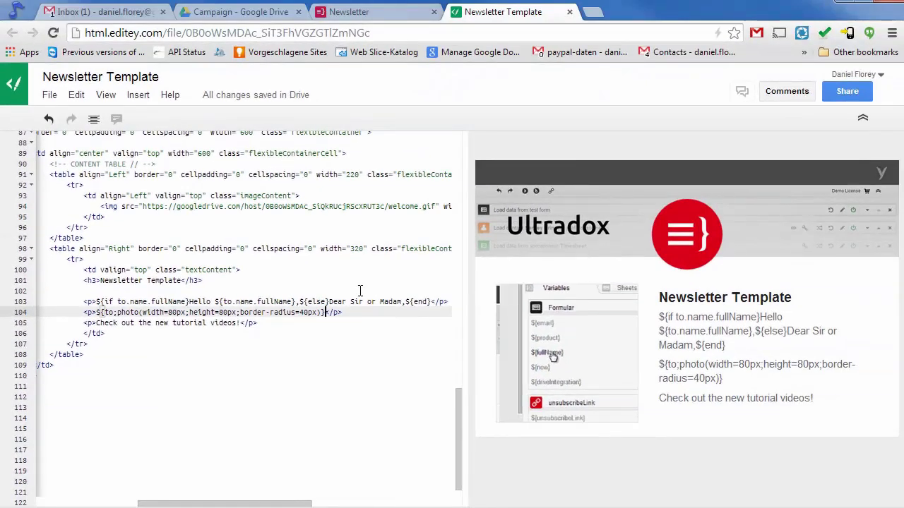
# Preview the Generate HTML output in the Newsletter workflow and send a test email.
pyautogui.click(376, 14)
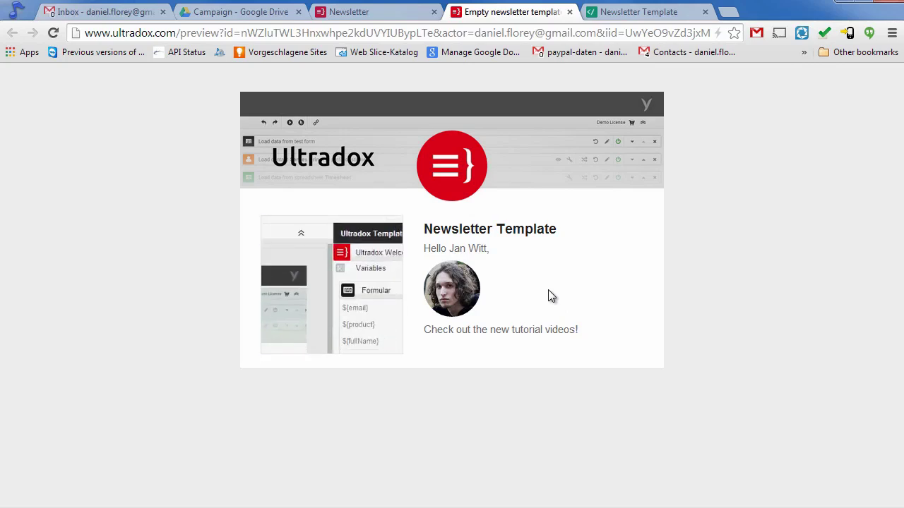
pyautogui.click(382, 15)
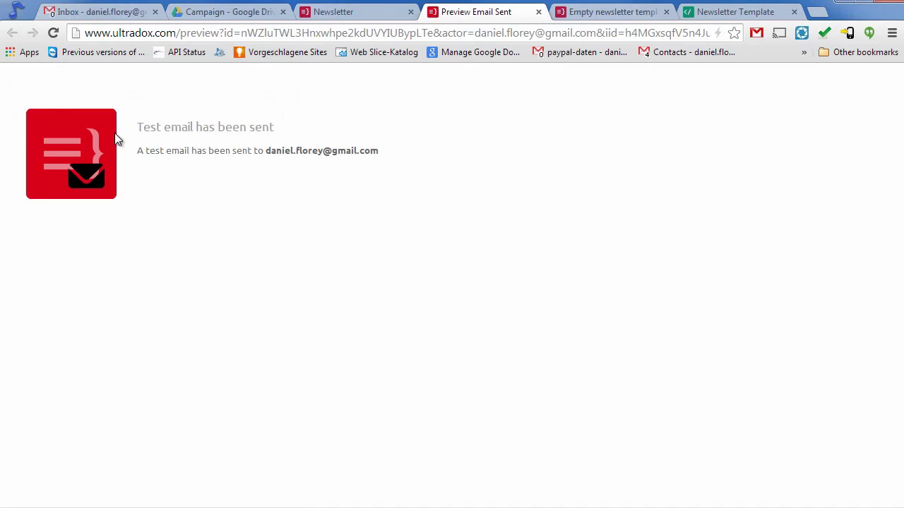
# Open the Newsletter test email from the refreshed Gmail inbox and close the confirmation tab.
pyautogui.click(89, 12)
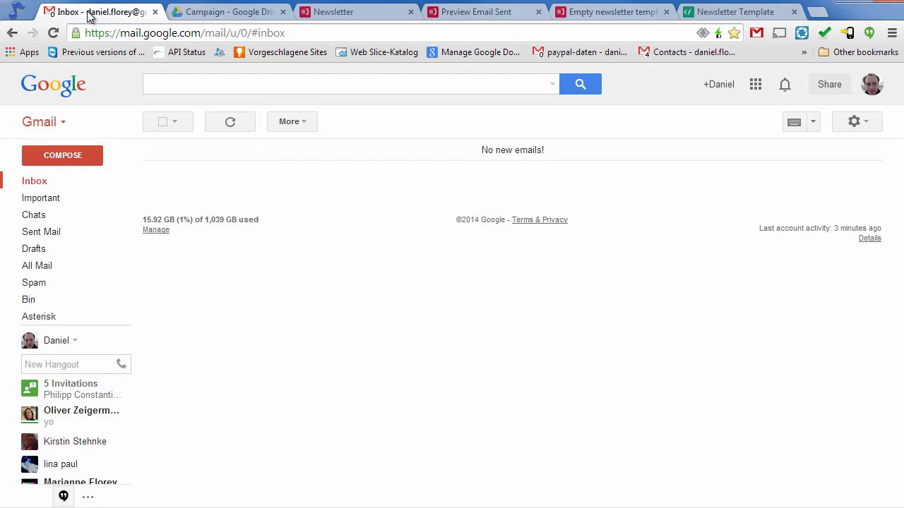
pyautogui.click(233, 126)
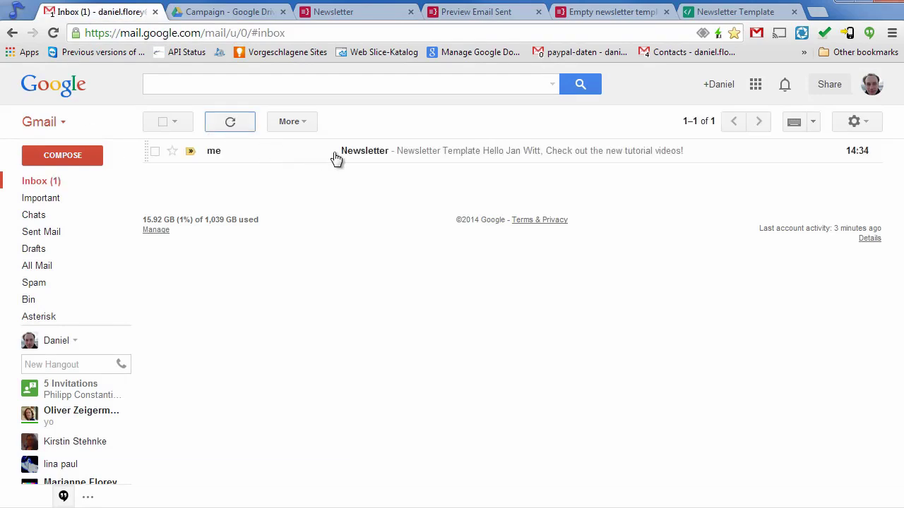
pyautogui.click(358, 158)
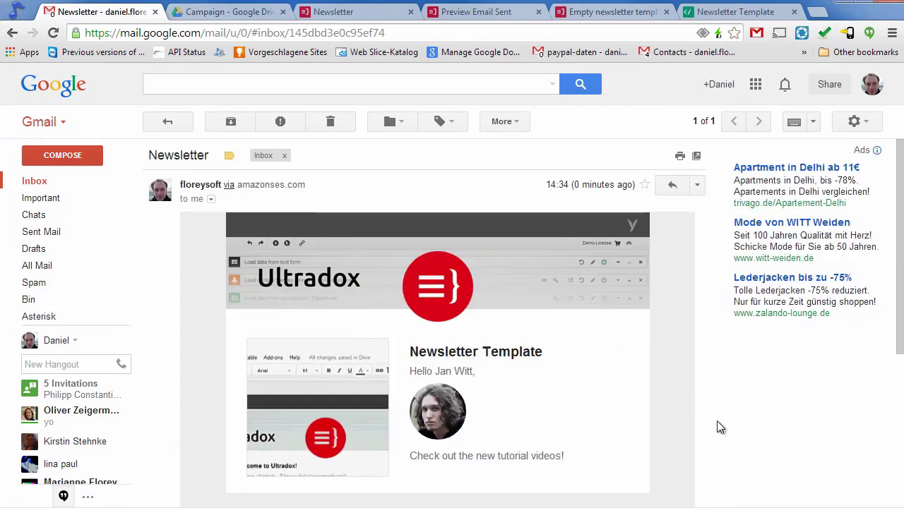
pyautogui.scroll(-3, 689, 444)
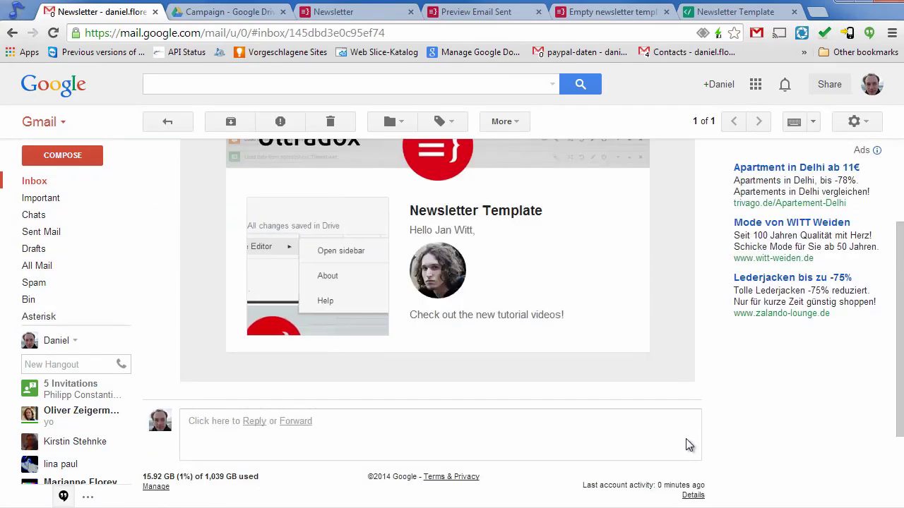
pyautogui.scroll(4, 686, 448)
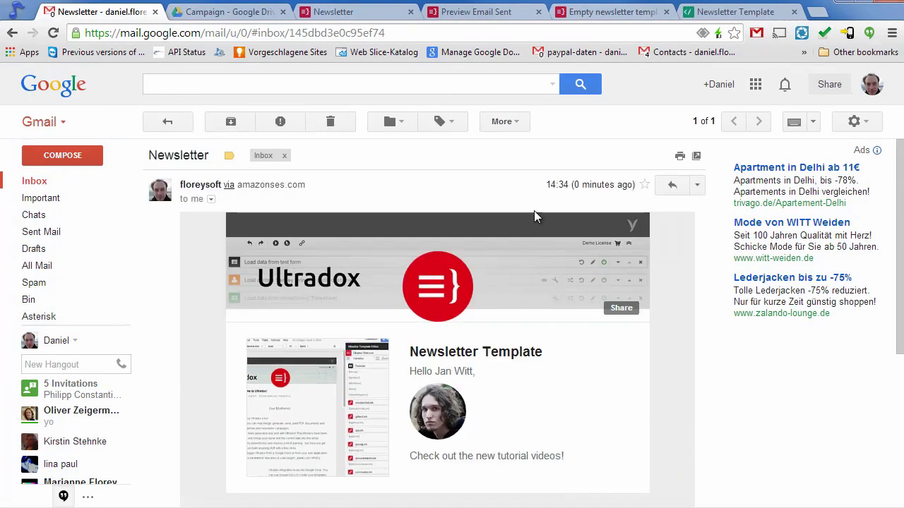
pyautogui.click(538, 12)
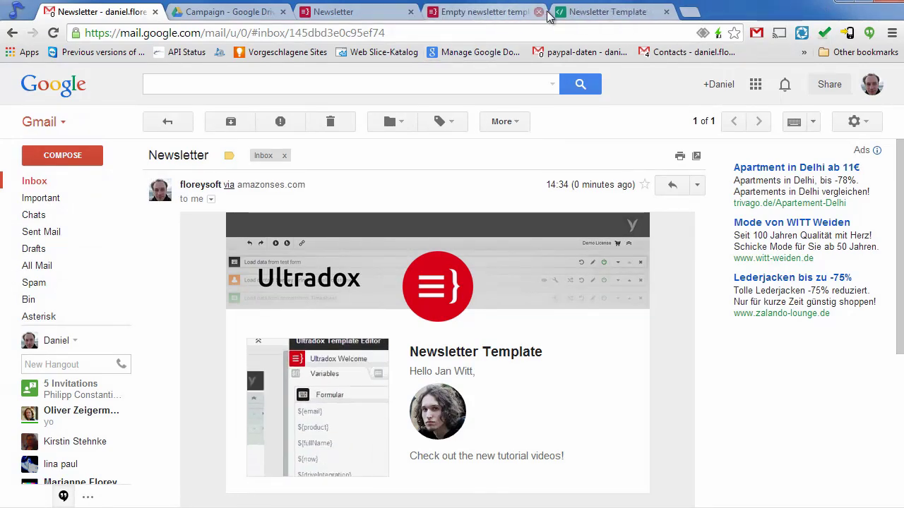
# Paste the footer table HTML into the template and check its ${unsubscribeLink} href.
pyautogui.click(599, 13)
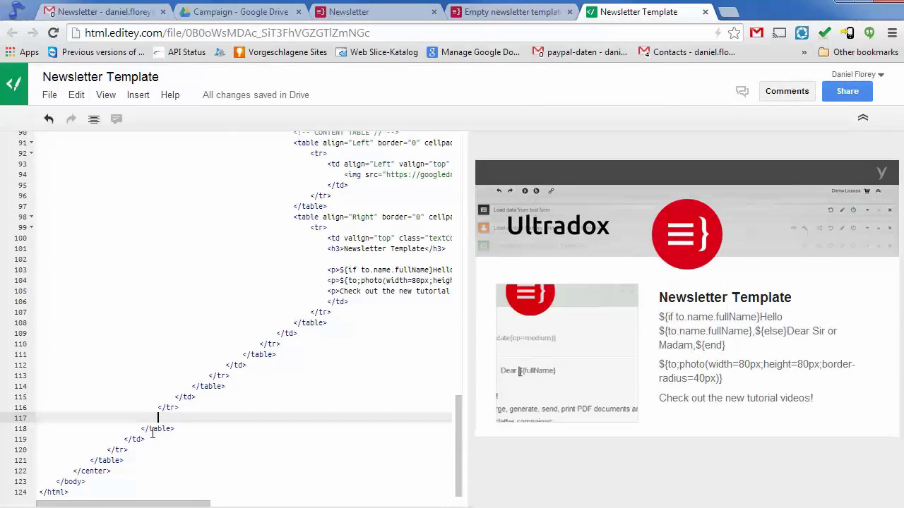
pyautogui.hotkey('ctrl', 'v')
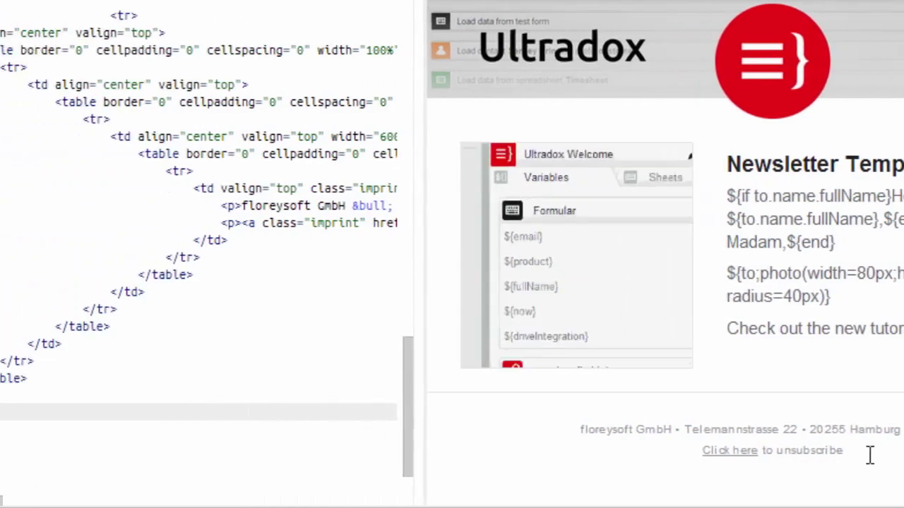
pyautogui.moveTo(117, 500); pyautogui.dragTo(297, 482)
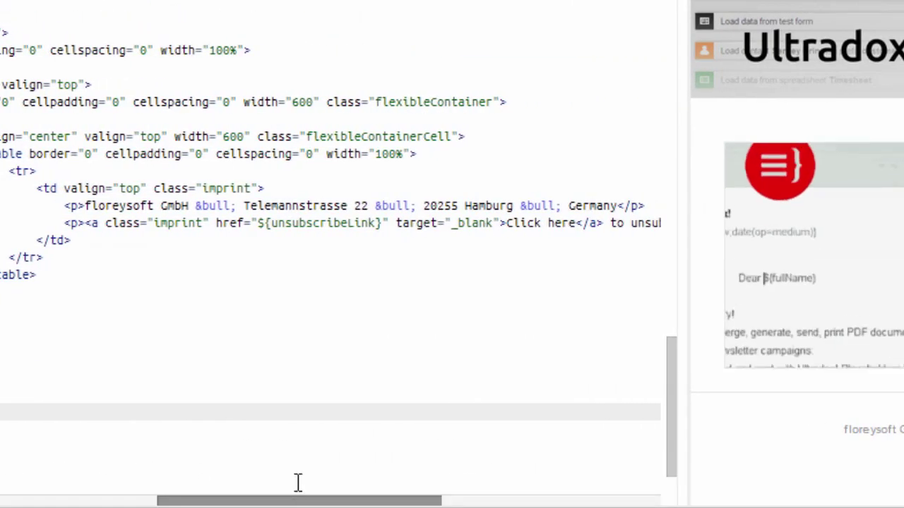
pyautogui.moveTo(257, 223); pyautogui.dragTo(382, 225)
pyautogui.click(328, 229)
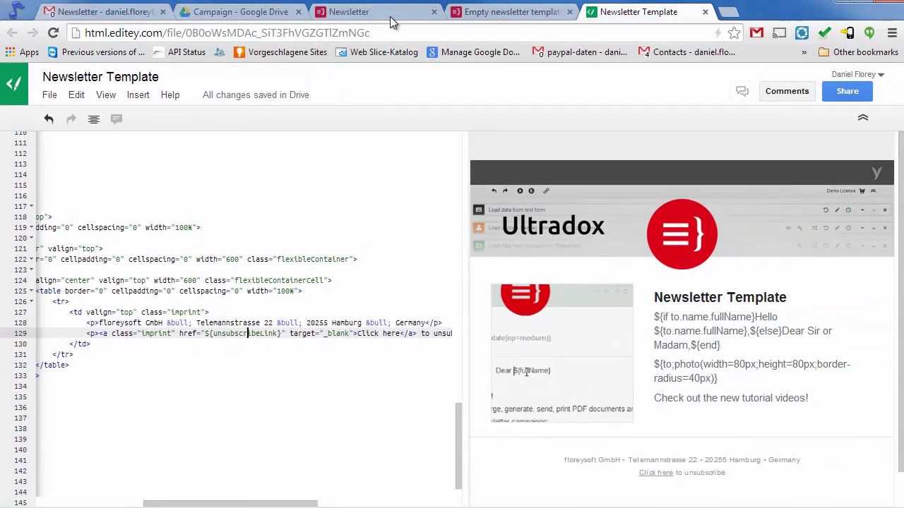
# Add a new SmartLink step to the Newsletter workflow.
pyautogui.click(392, 14)
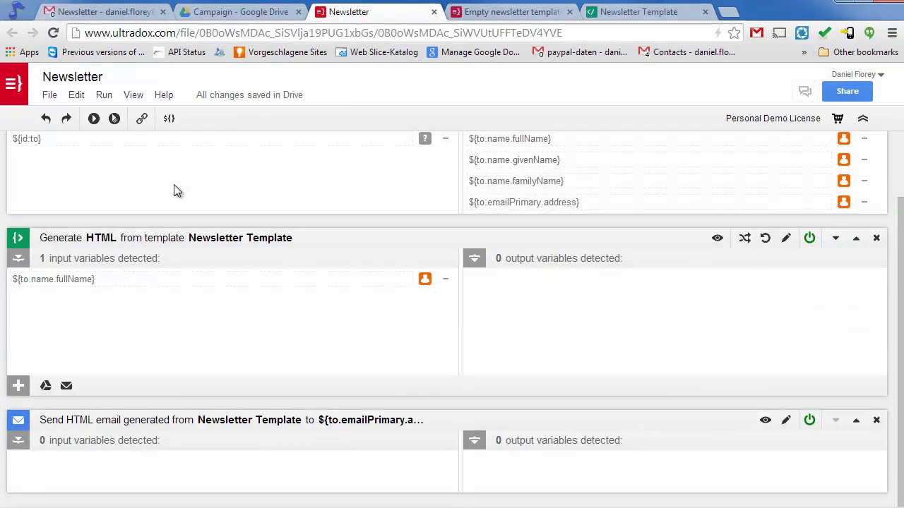
pyautogui.click(76, 96)
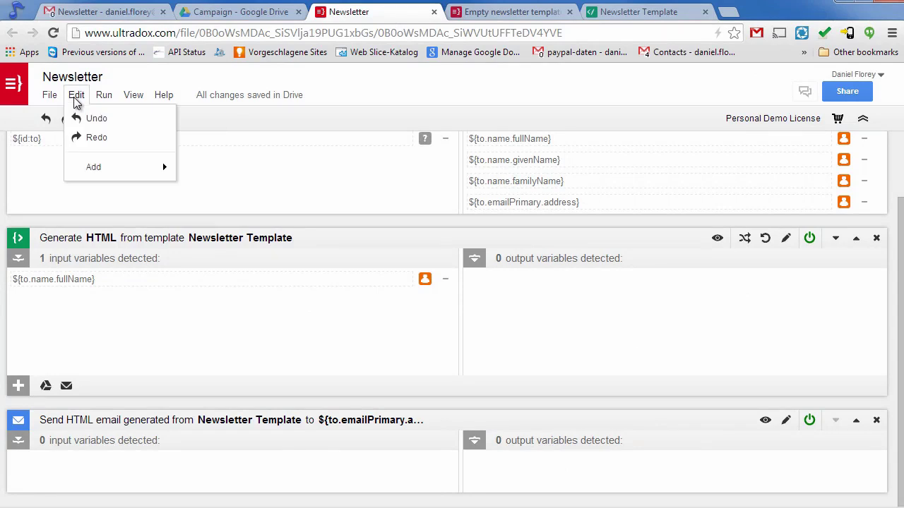
pyautogui.moveTo(85, 169)
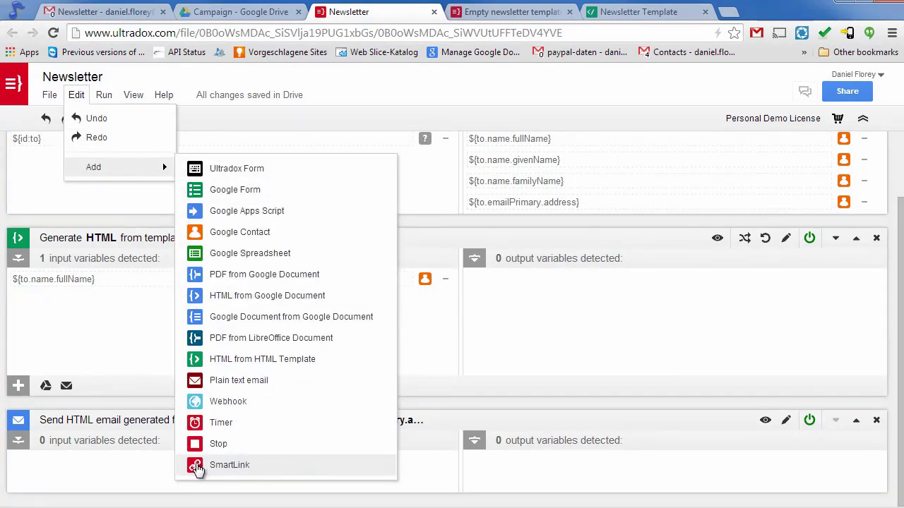
pyautogui.click(274, 468)
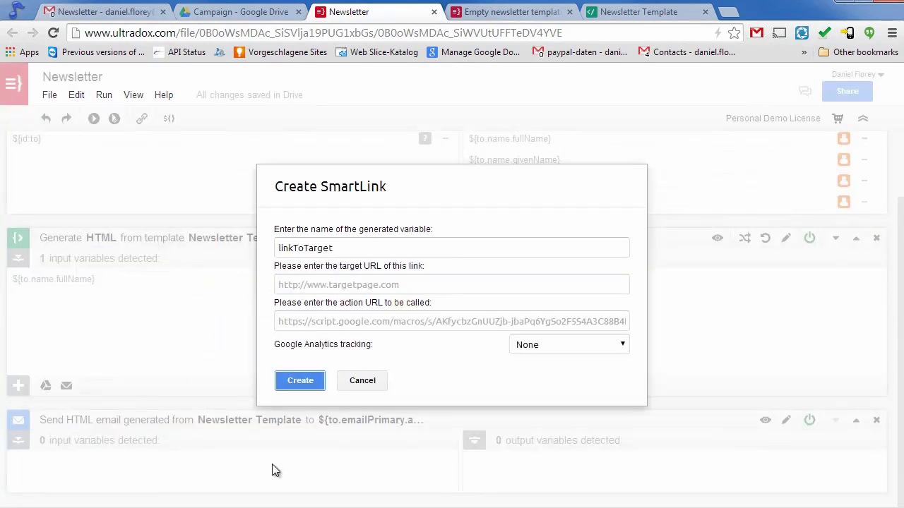
pyautogui.doubleClick(354, 248)
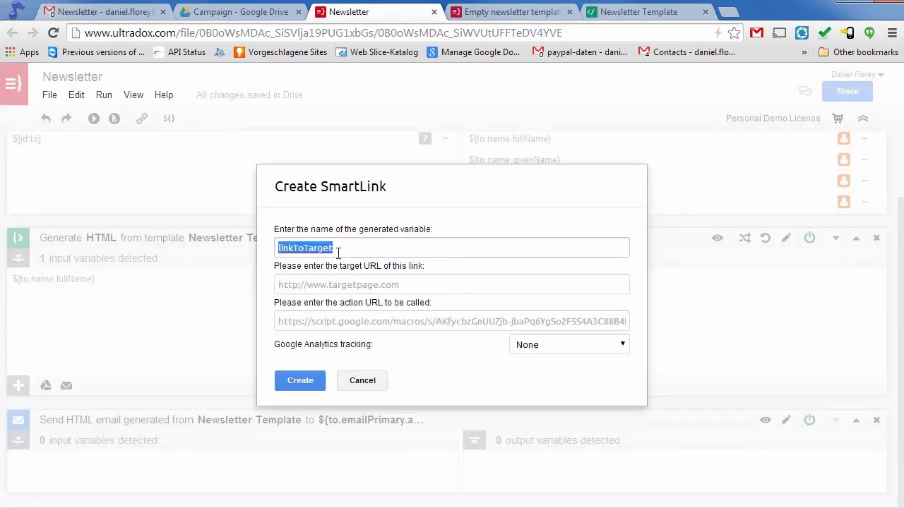
pyautogui.write('unsubscribeLink')
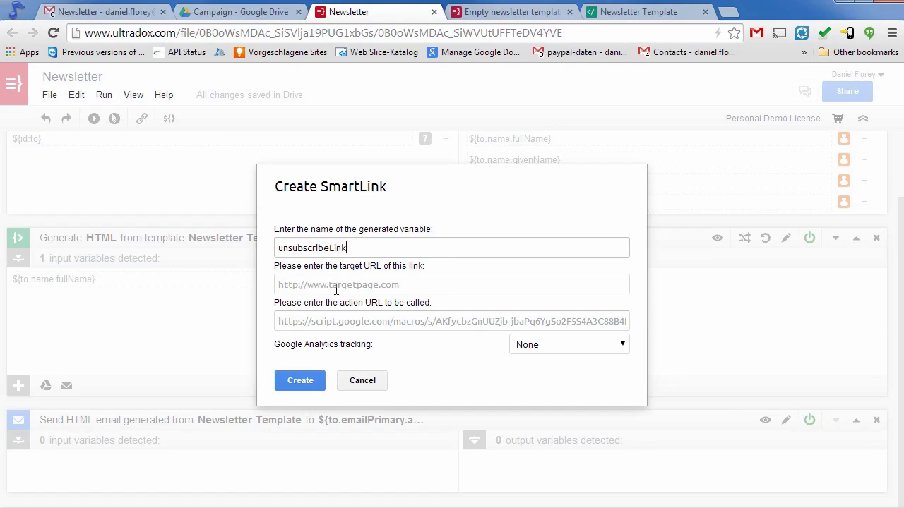
pyautogui.click(336, 286)
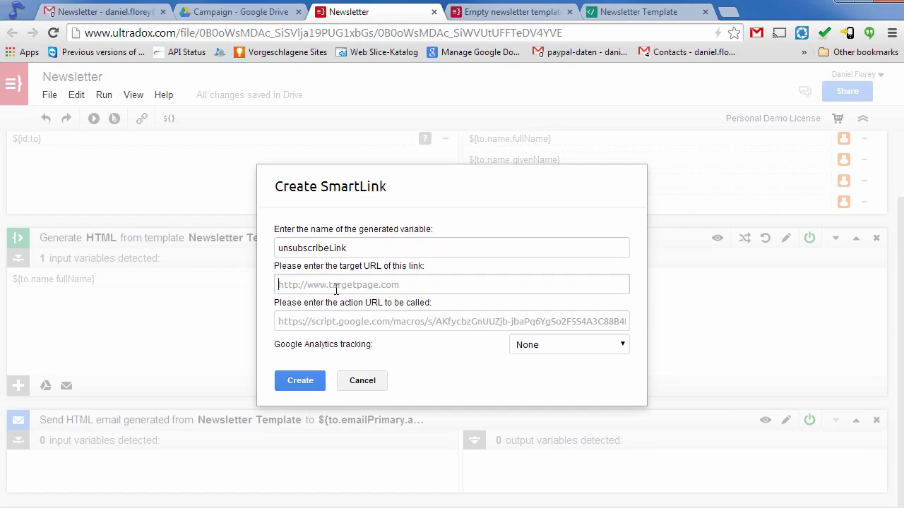
pyautogui.write('http://')
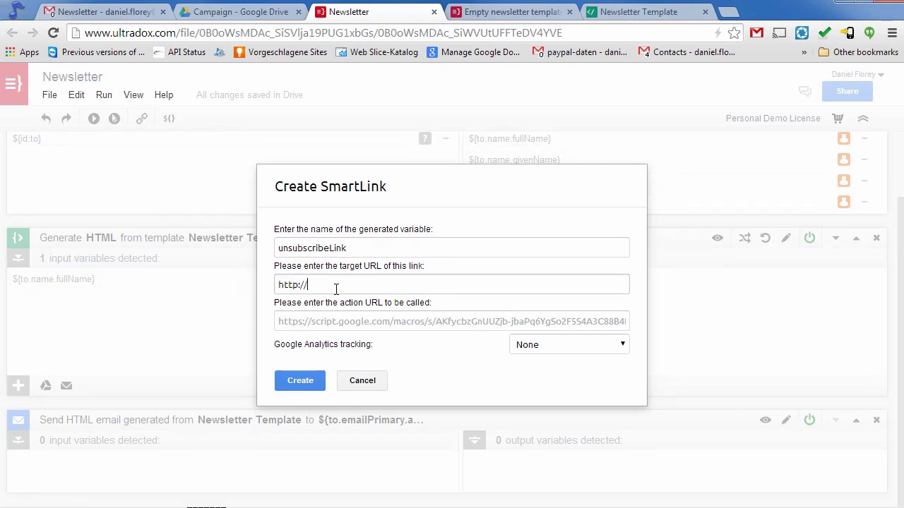
pyautogui.write('www.ultradox')
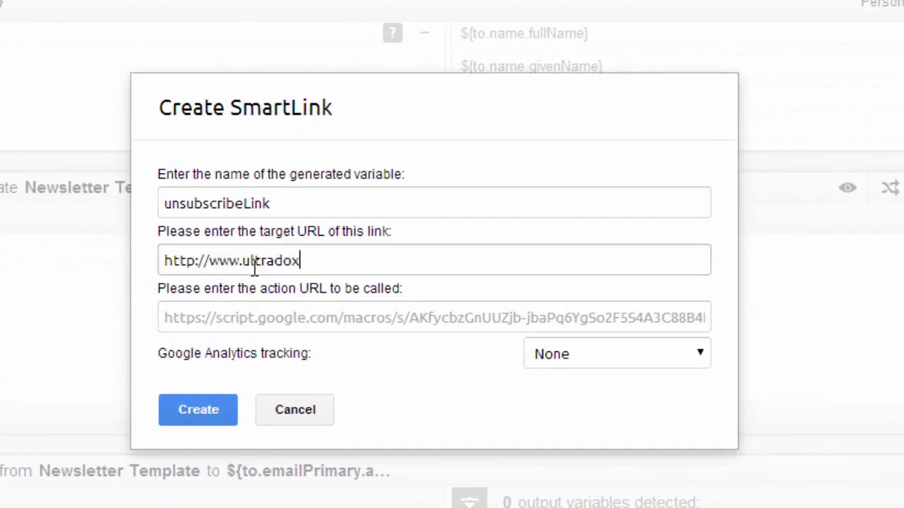
pyautogui.write('.com/news?e=$')
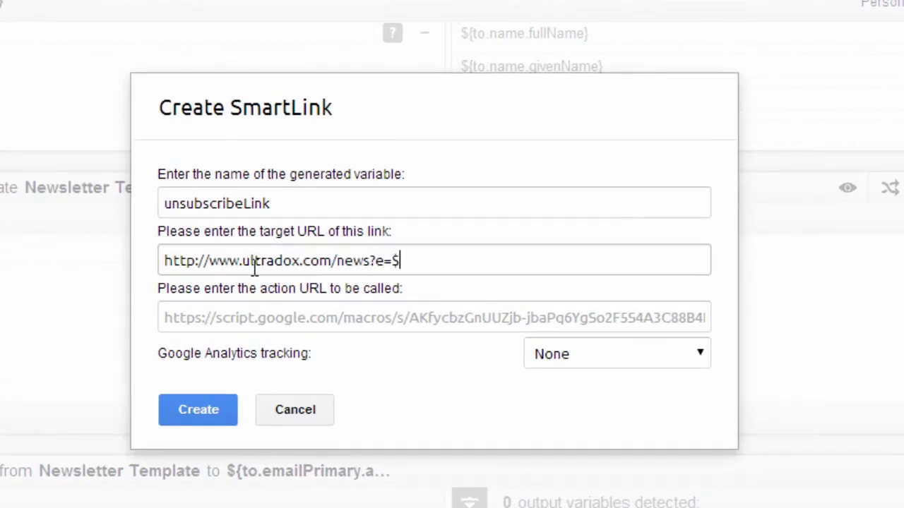
pyautogui.write('{to.emailPrimary.a')
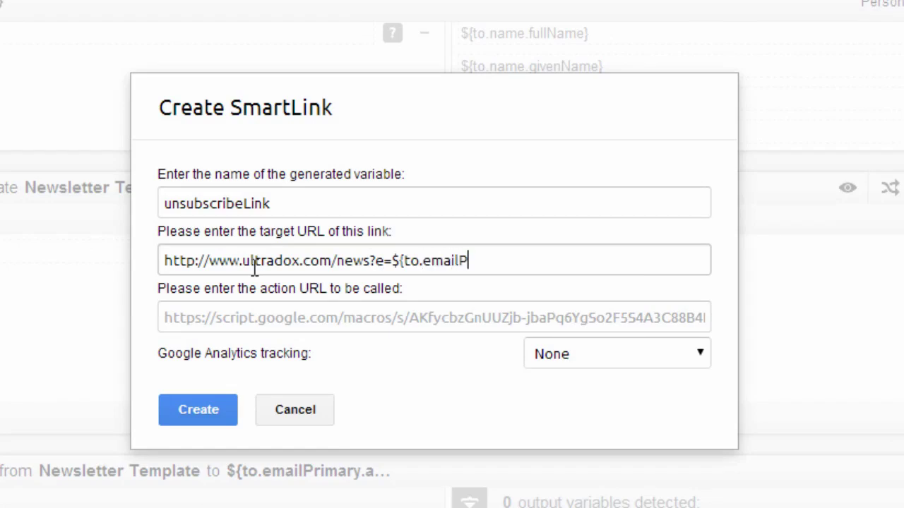
pyautogui.write('ddress')
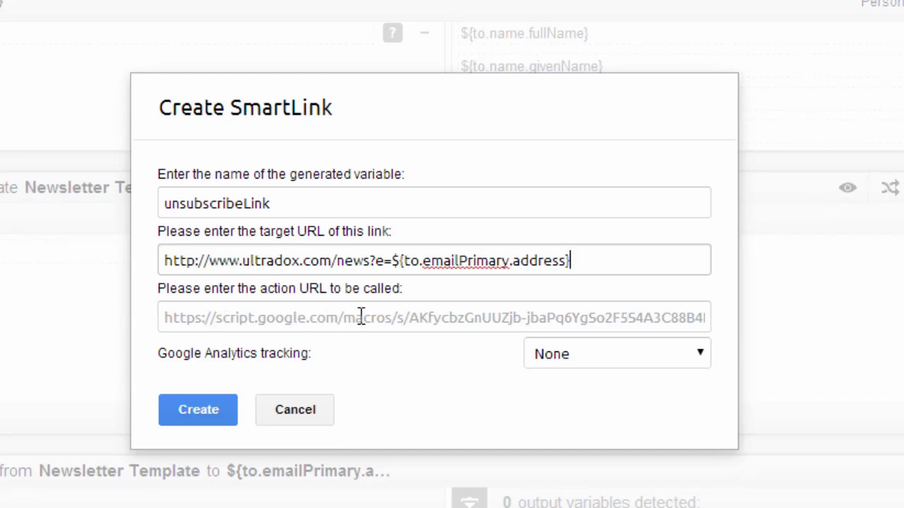
# Create the unsubscribeLink SmartLink step and collapse the Send HTML email step.
pyautogui.click(198, 409)
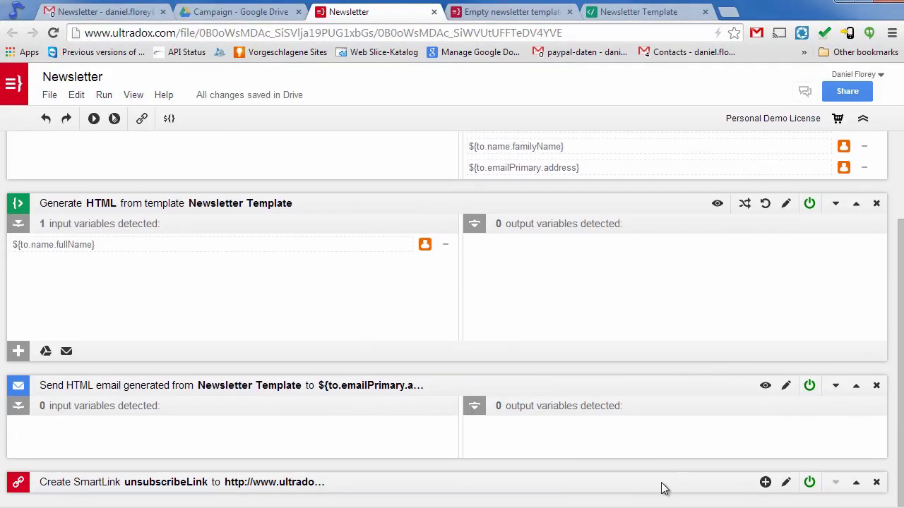
pyautogui.scroll(1, 624, 466)
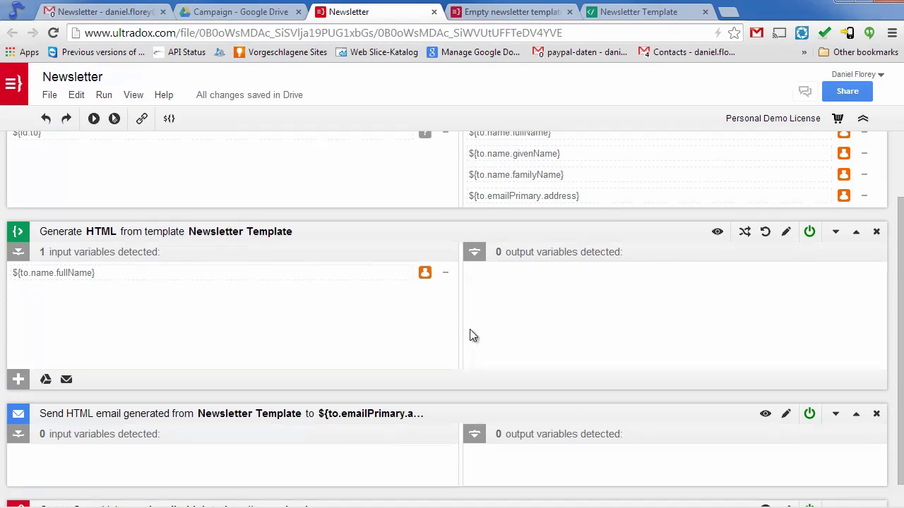
pyautogui.scroll(-1, 469, 329)
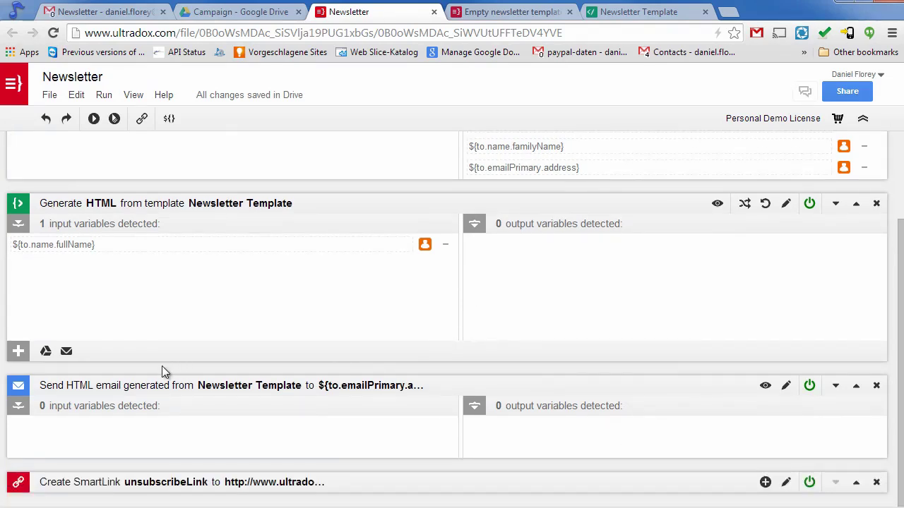
pyautogui.click(20, 387)
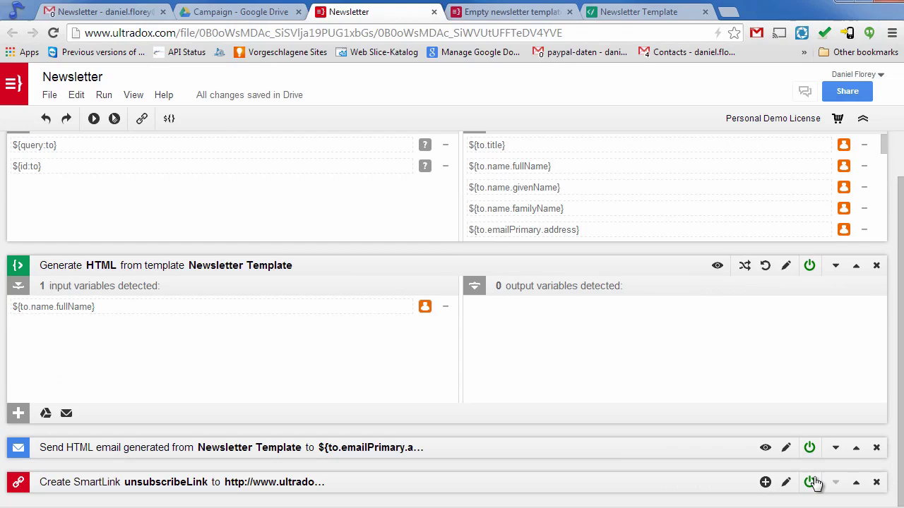
# Move the SmartLink step above Generate HTML and re-detect the template's input variables.
pyautogui.click(856, 482)
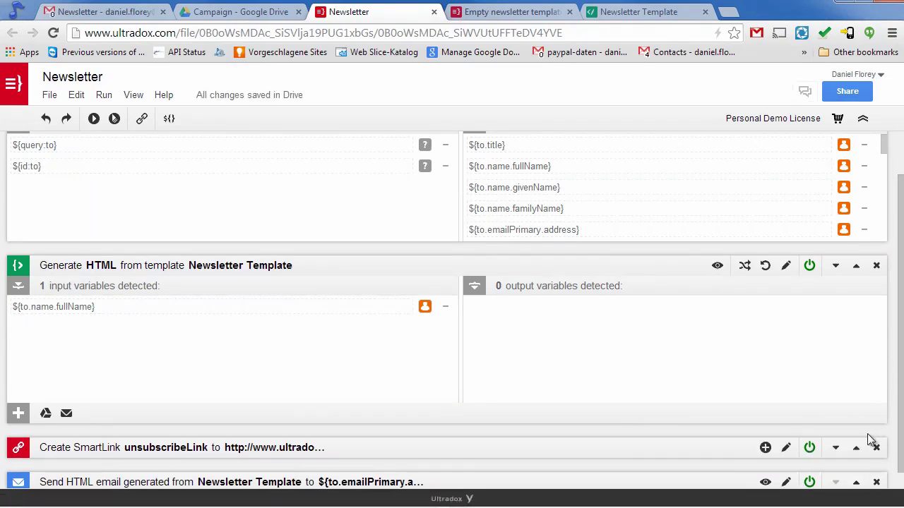
pyautogui.click(856, 448)
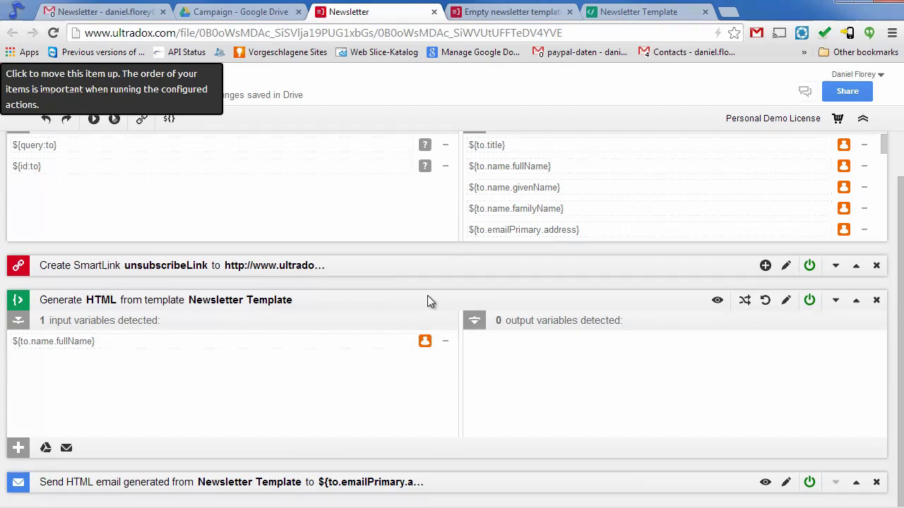
pyautogui.click(767, 303)
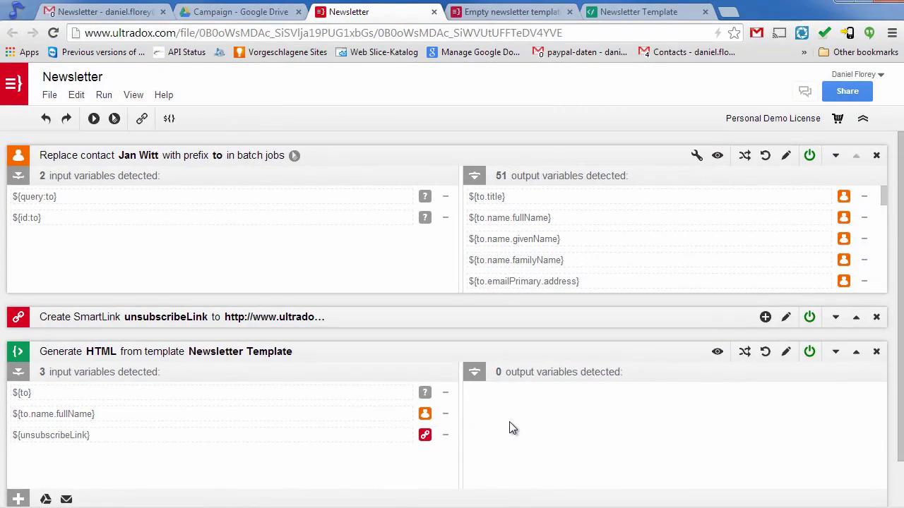
# Reload the newsletter preview and follow its footer unsubscribe link to the news-configuration page.
pyautogui.click(522, 14)
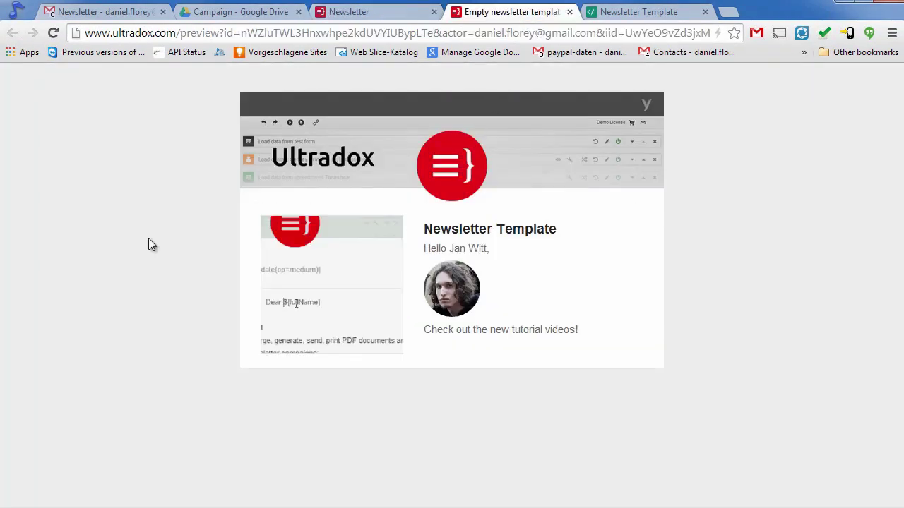
pyautogui.click(53, 32)
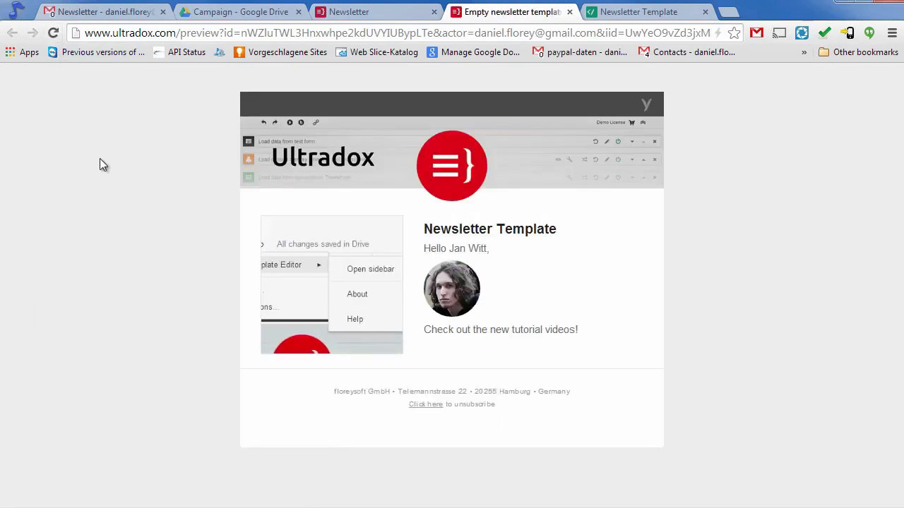
pyautogui.click(425, 404)
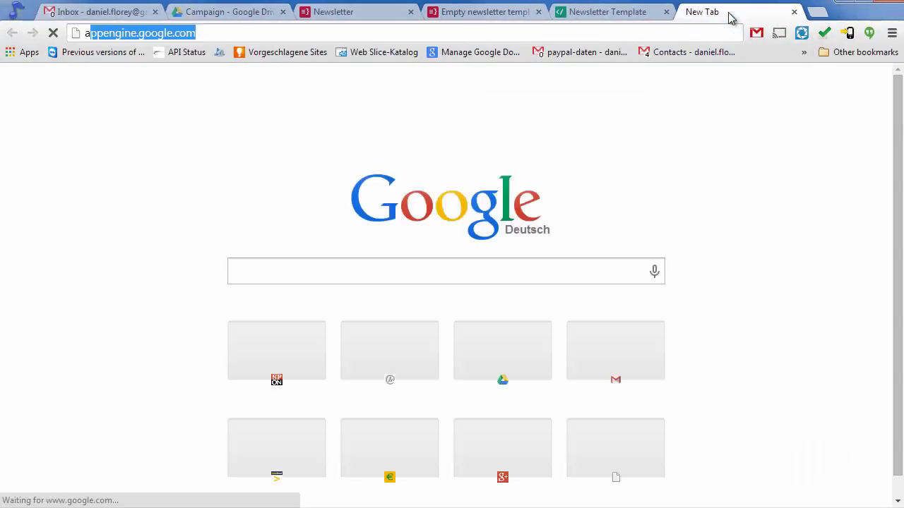
# Load Google Analytics and copy the Ultradox Demo property's tracking ID.
pyautogui.write('ana')
pyautogui.press('Return')
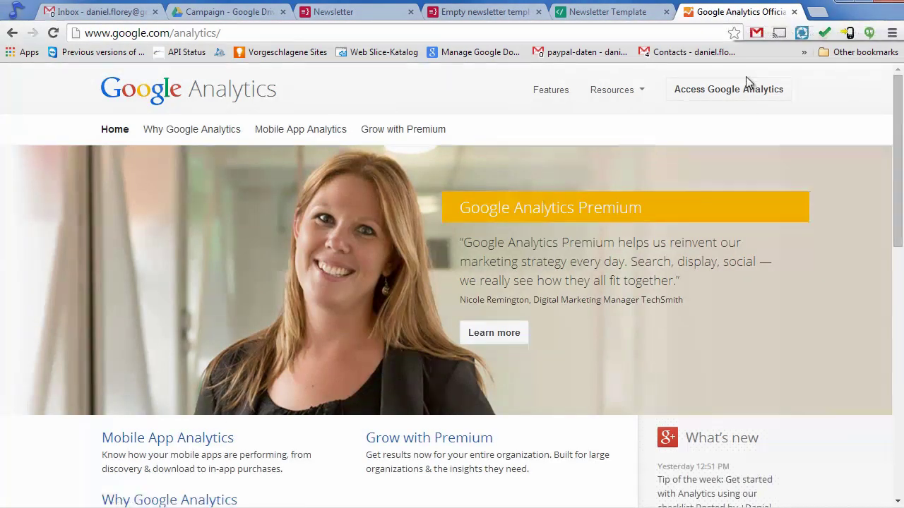
pyautogui.click(746, 96)
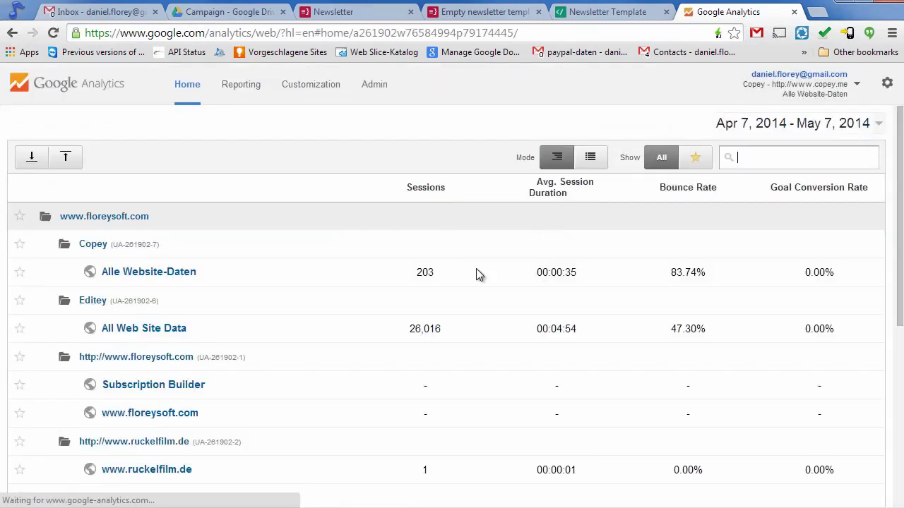
pyautogui.scroll(-5, 295, 369)
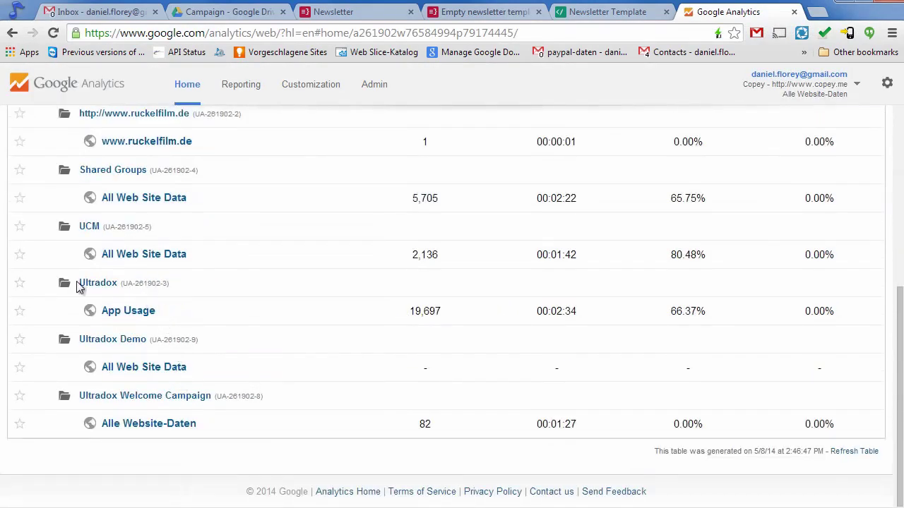
pyautogui.moveTo(149, 342); pyautogui.dragTo(200, 340)
pyautogui.hotkey('ctrl', 'c')
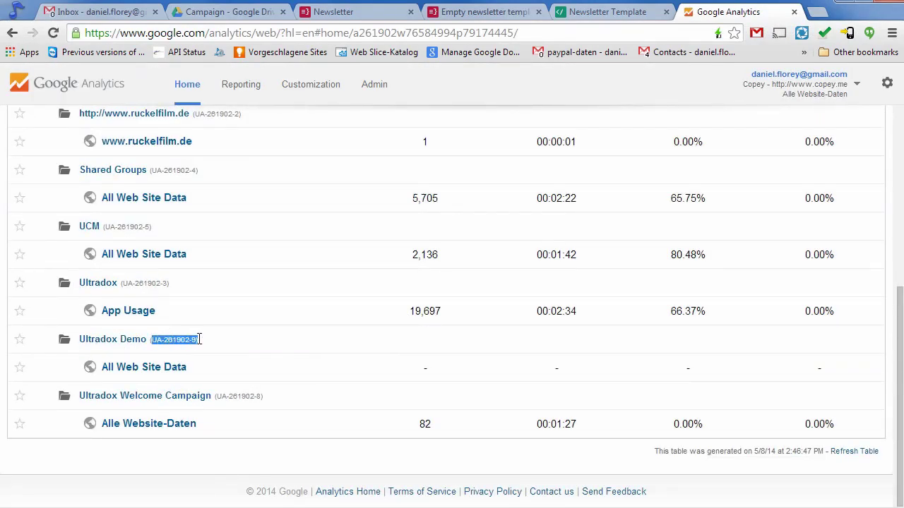
# Open the Ultradox Demo site's report, then return to the Newsletter workflow.
pyautogui.scroll(1, 198, 339)
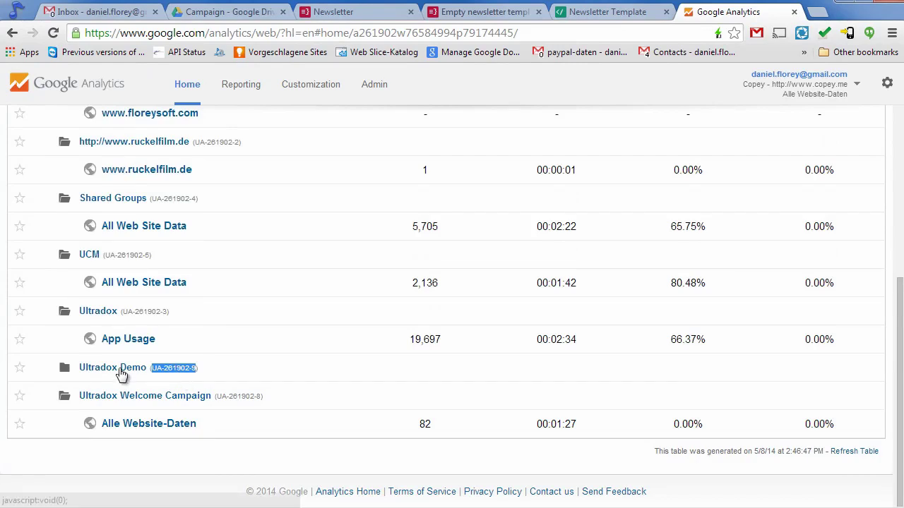
pyautogui.click(129, 395)
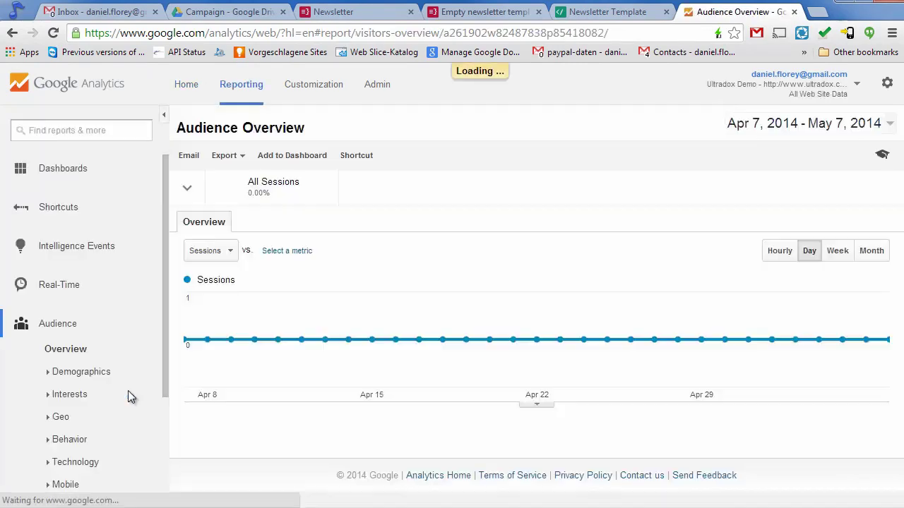
pyautogui.click(357, 14)
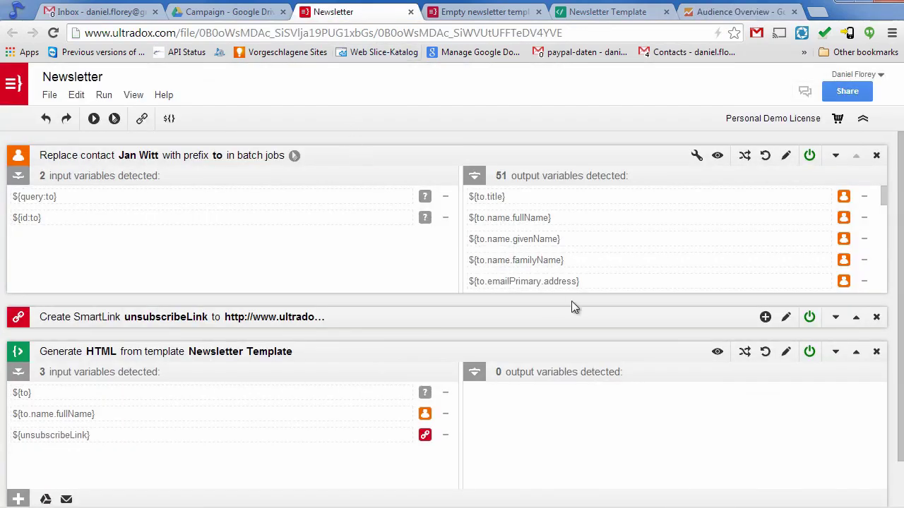
# Set the unsubscribe SmartLink's Google Analytics tracking to Event and paste the tracking ID.
pyautogui.click(785, 317)
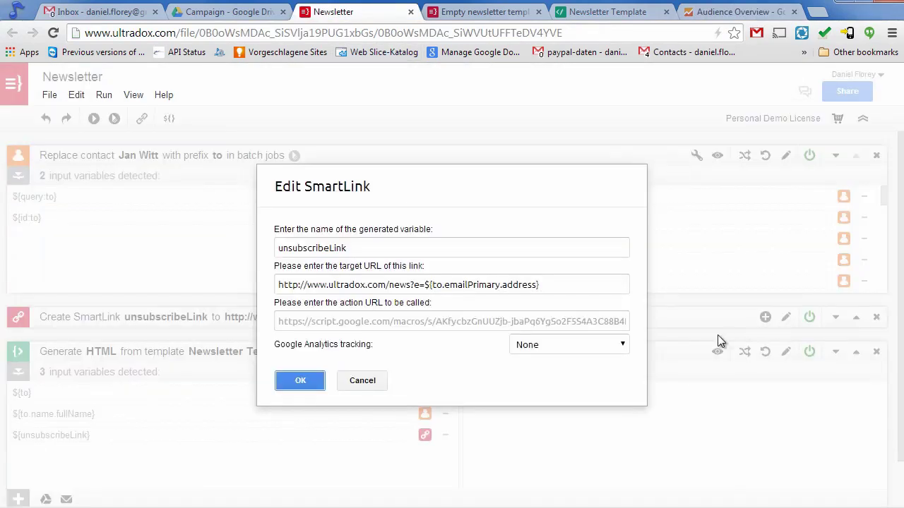
pyautogui.click(609, 344)
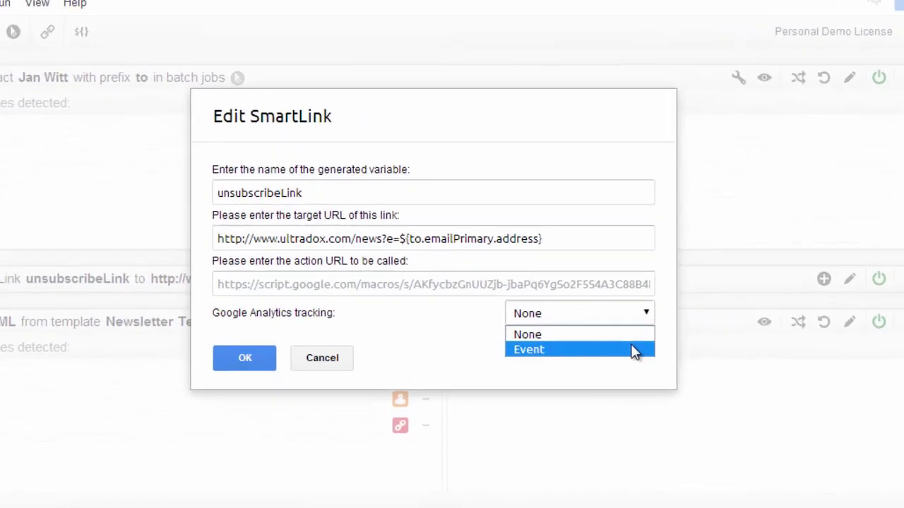
pyautogui.click(607, 371)
pyautogui.click(490, 321)
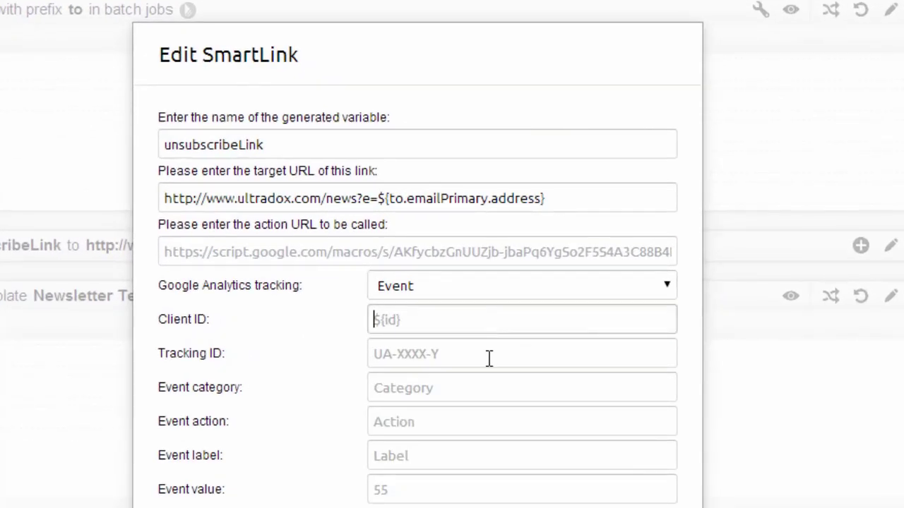
pyautogui.click(489, 358)
pyautogui.hotkey('ctrl', 'v')
# Set the client ID to the ${to.emailPrimary...} recipient address expression and category to Newsletter.
pyautogui.click(510, 325)
pyautogui.write('$')
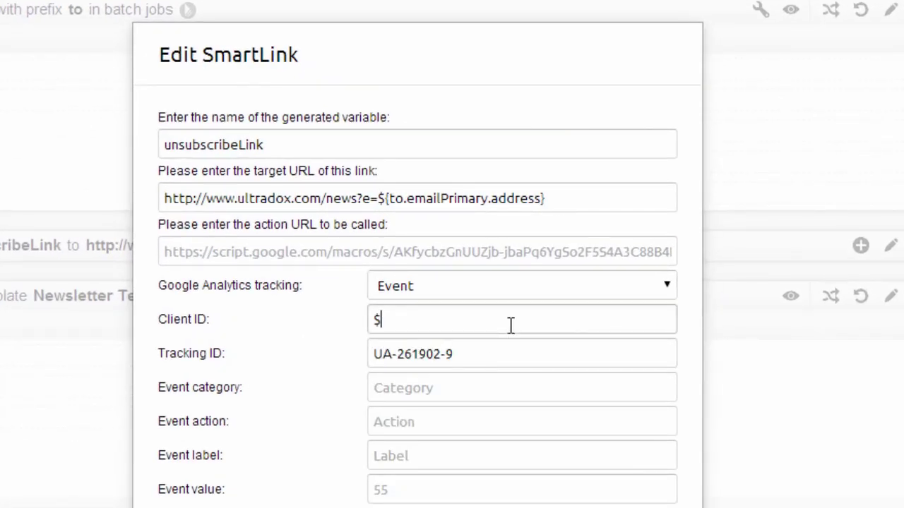
pyautogui.write('{to.emailPrimary.address')
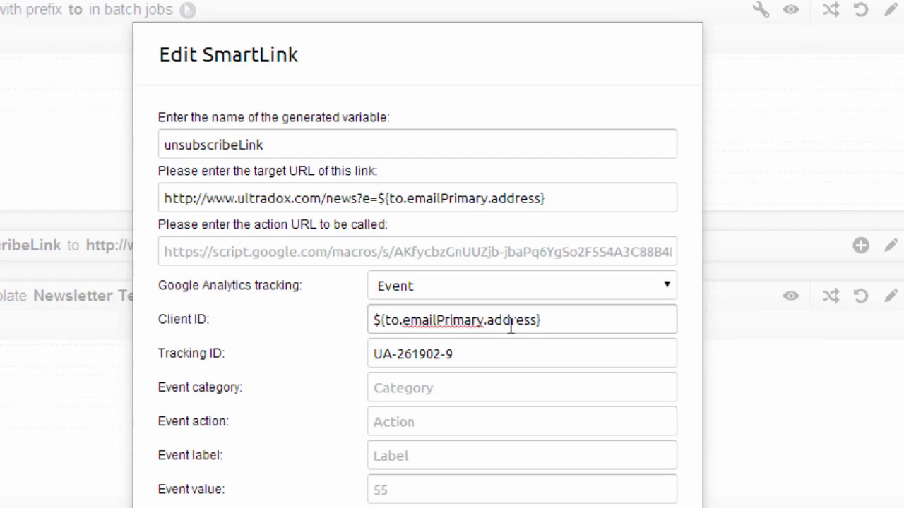
pyautogui.press('Tab')
pyautogui.press('Tab')
pyautogui.write('New')
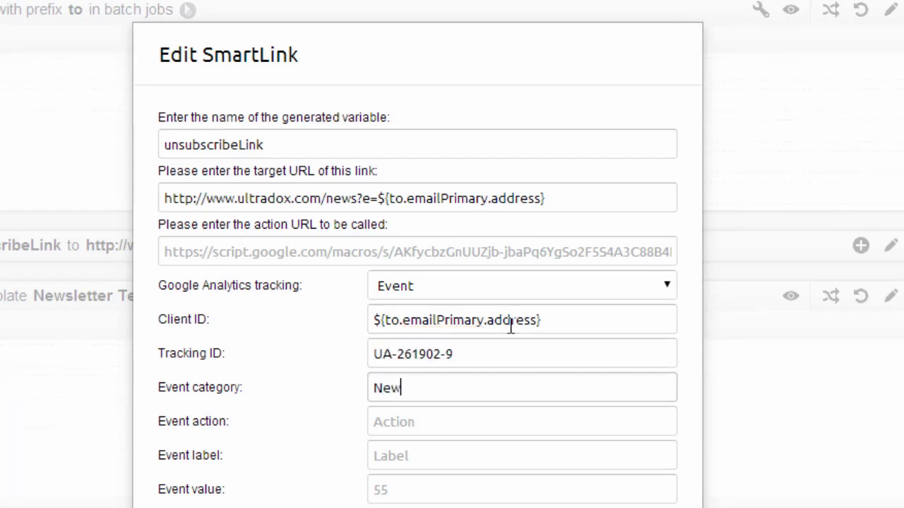
pyautogui.write('sletter')
# Set the event action to the recipient address plus 'clicks on unsubscribe', label Unsubscribe, and save.
pyautogui.press('Tab')
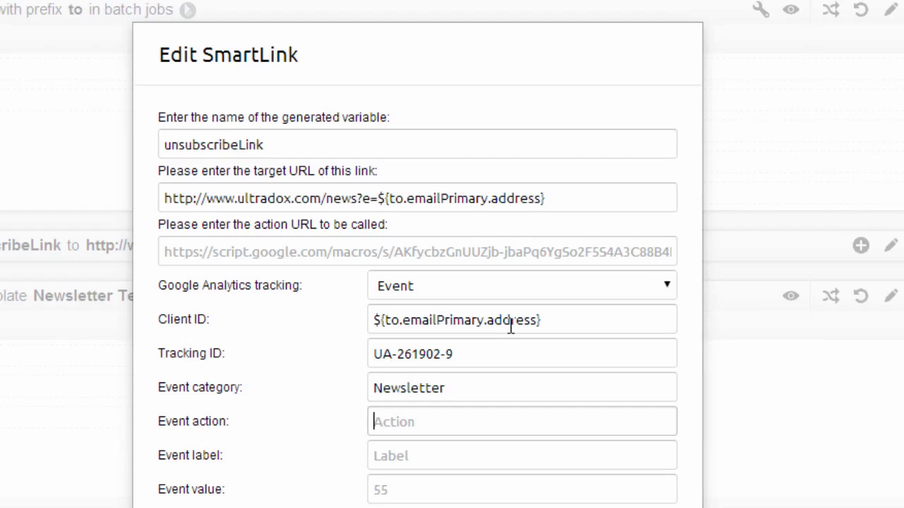
pyautogui.hotkey('shift', 'Tab')
pyautogui.hotkey('shift', 'Tab')
pyautogui.hotkey('shift', 'Tab')
pyautogui.hotkey('ctrl', 'c')
pyautogui.press('Tab')
pyautogui.press('Tab')
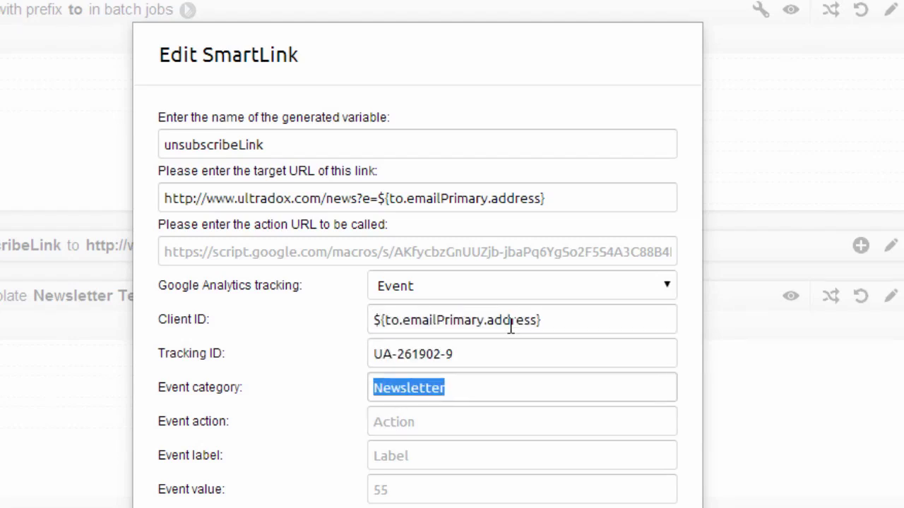
pyautogui.press('Tab')
pyautogui.hotkey('ctrl', 'v')
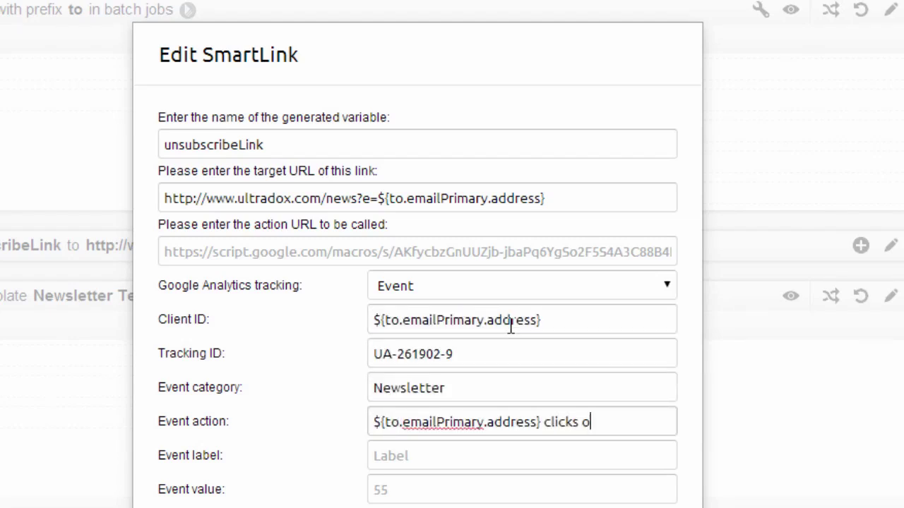
pyautogui.write('clicks on unsubscribe')
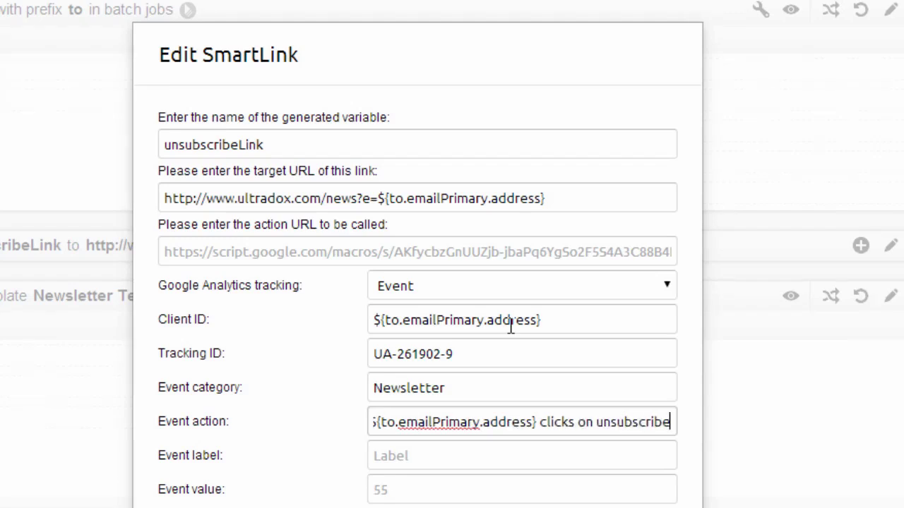
pyautogui.press('Tab')
pyautogui.write('Unsub')
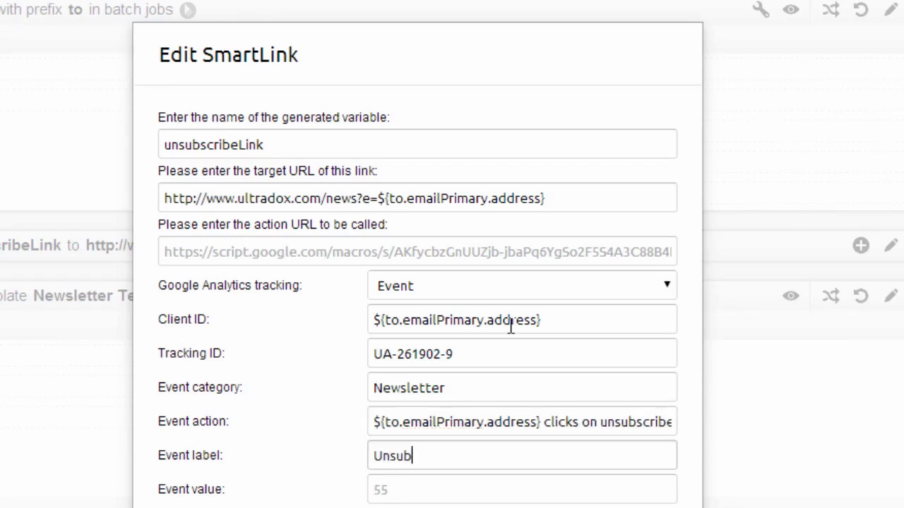
pyautogui.write('scribe')
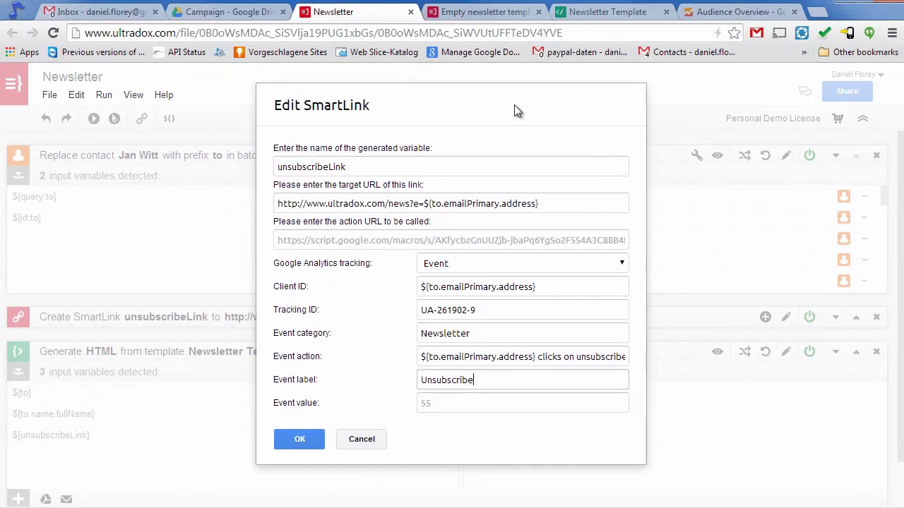
pyautogui.click(299, 438)
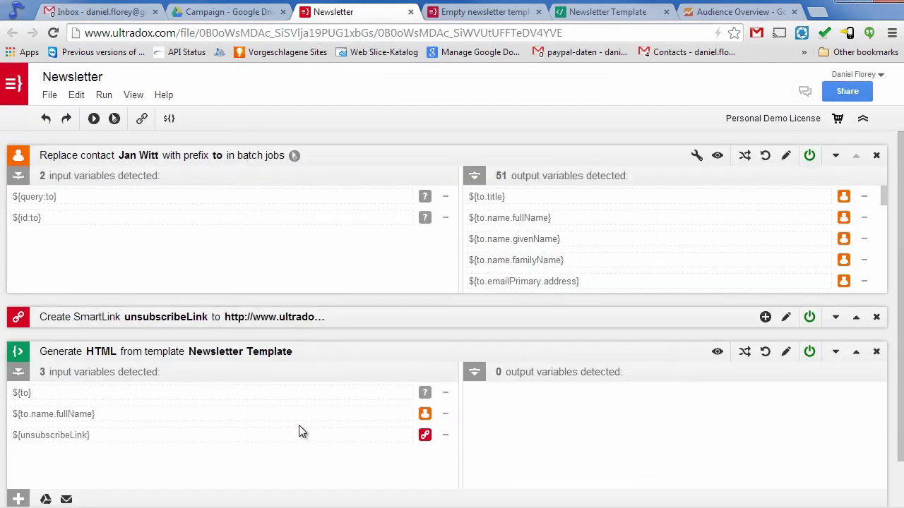
# Replace the Send HTML email step's To value with your own fixed test address and save.
pyautogui.scroll(-1, 345, 428)
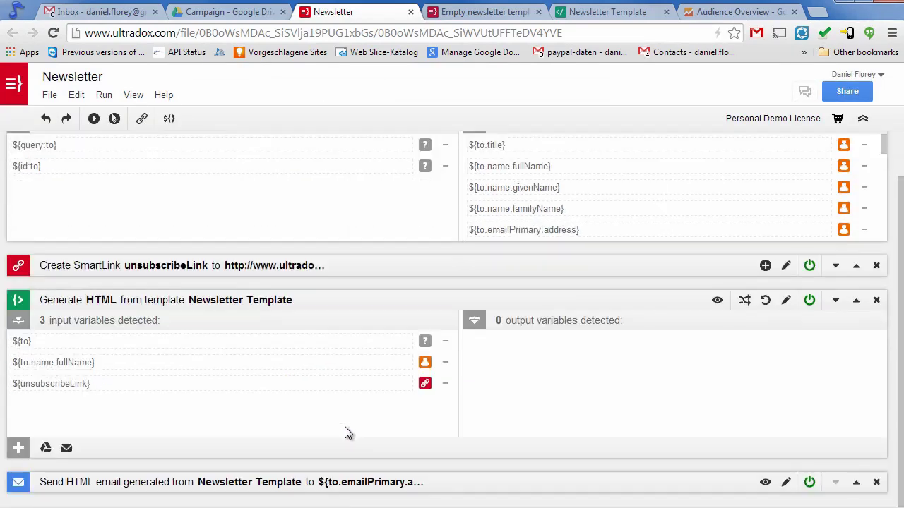
pyautogui.click(785, 483)
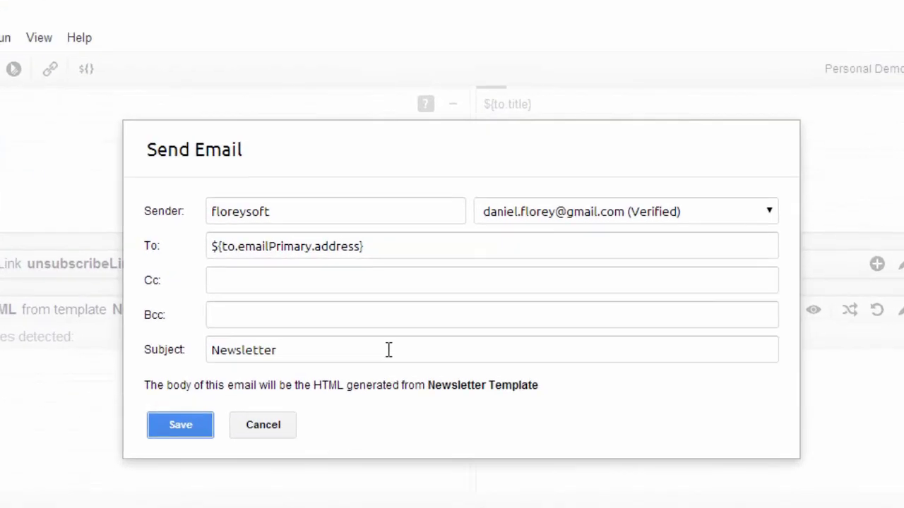
pyautogui.tripleClick(398, 251)
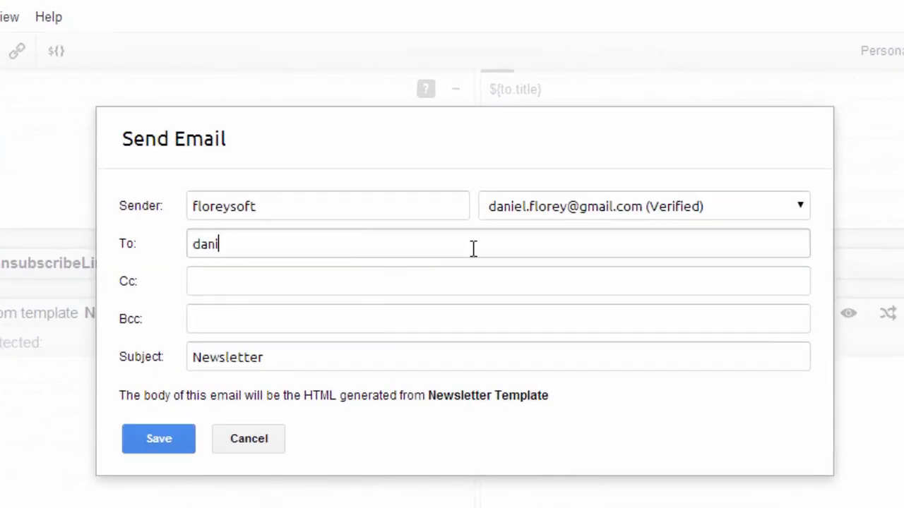
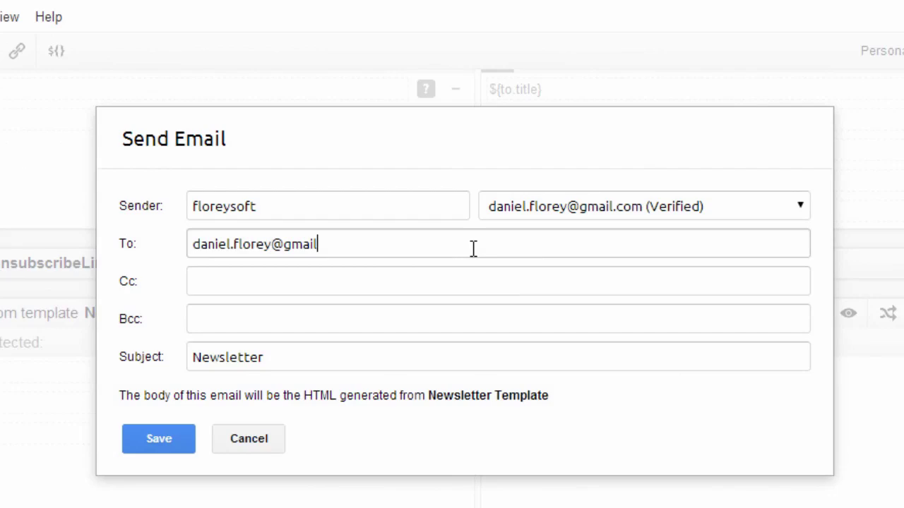
pyautogui.click(162, 436)
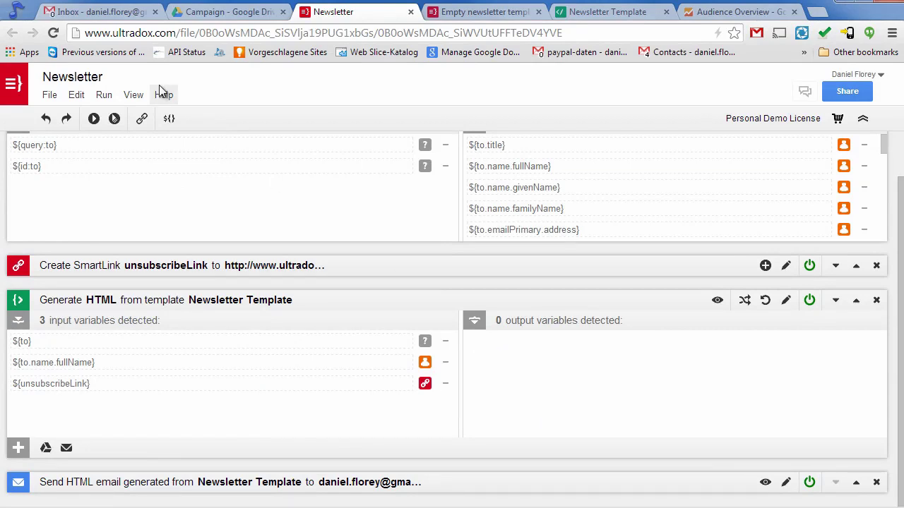
# Start a batch run and add two Ultradox Demo group contacts as recipients.
pyautogui.click(114, 119)
pyautogui.scroll(-1, 212, 308)
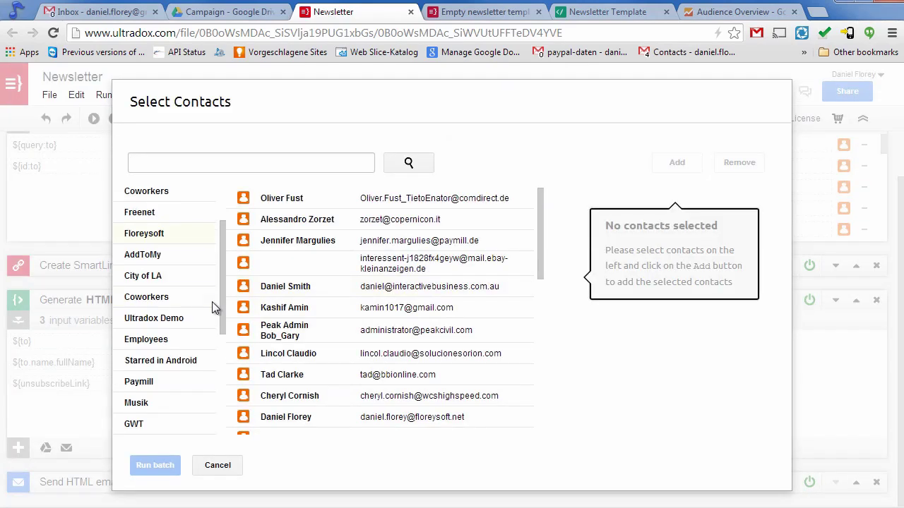
pyautogui.click(164, 317)
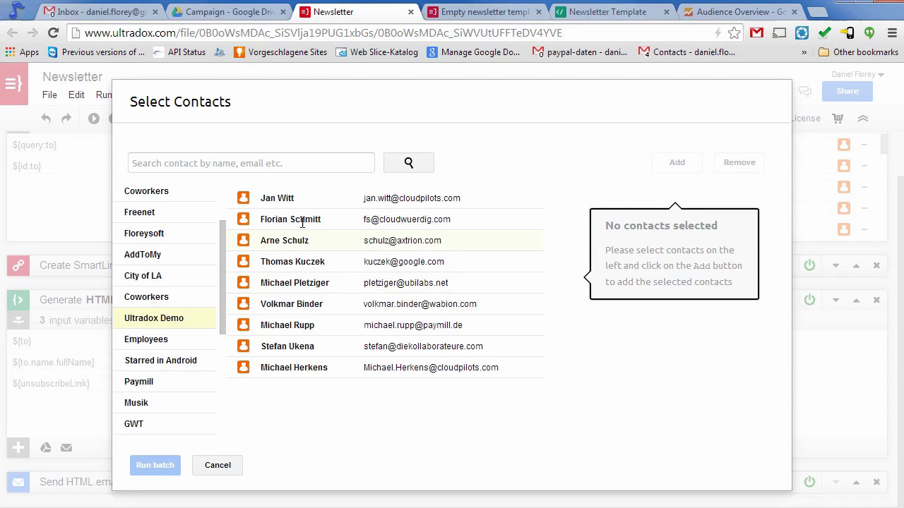
pyautogui.doubleClick(301, 198)
pyautogui.doubleClick(305, 220)
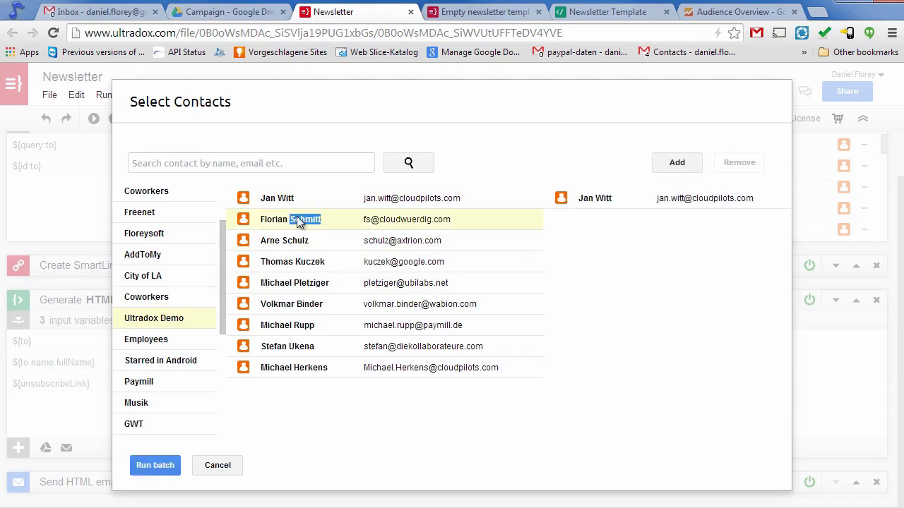
# Add five more demo contacts to the recipients and run the newsletter batch.
pyautogui.click(282, 240)
pyautogui.keyDown('ctrl'); pyautogui.click(286, 286); pyautogui.keyUp('ctrl')
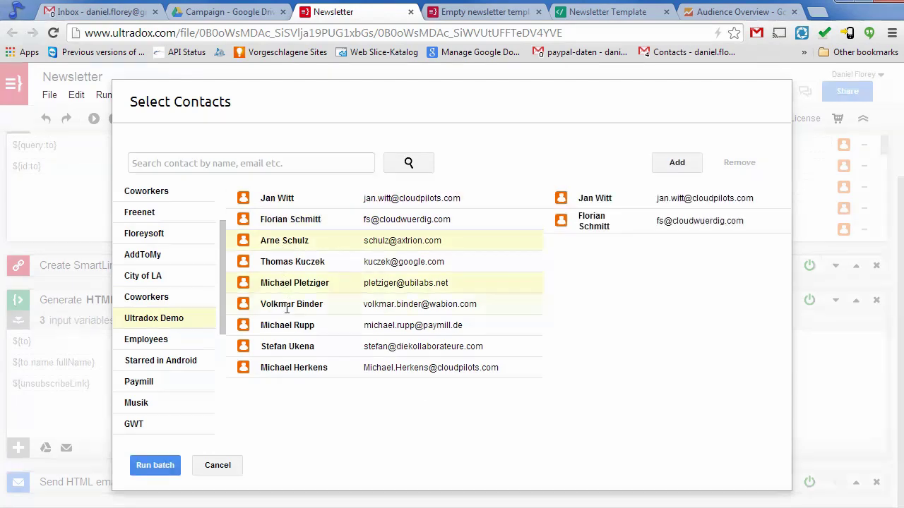
pyautogui.keyDown('ctrl'); pyautogui.click(286, 303); pyautogui.keyUp('ctrl')
pyautogui.keyDown('ctrl'); pyautogui.click(292, 325); pyautogui.keyUp('ctrl')
pyautogui.click(680, 165)
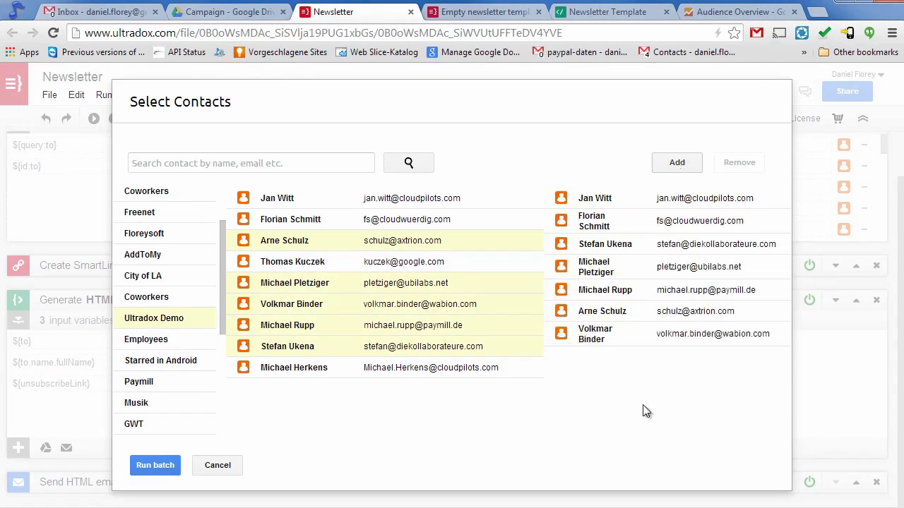
pyautogui.click(168, 466)
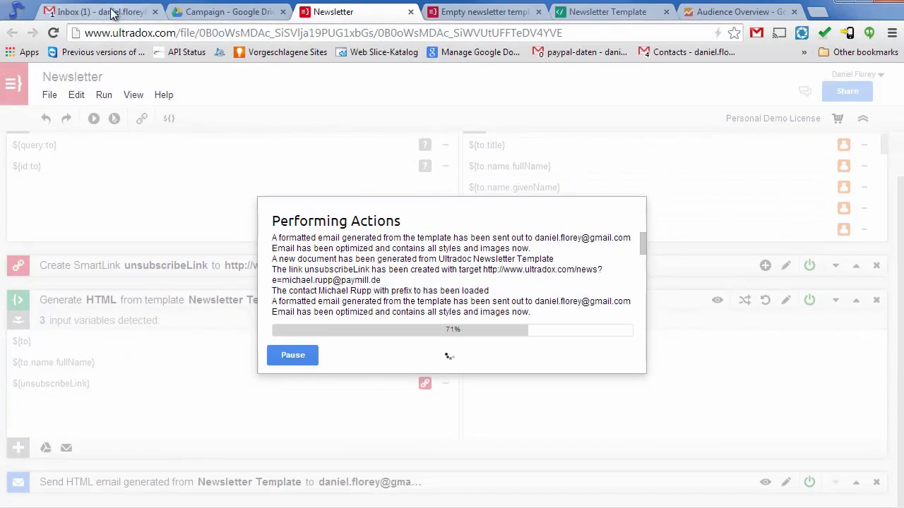
# Check the newest delivered newsletter email in Gmail, then return to the inbox.
pyautogui.click(113, 15)
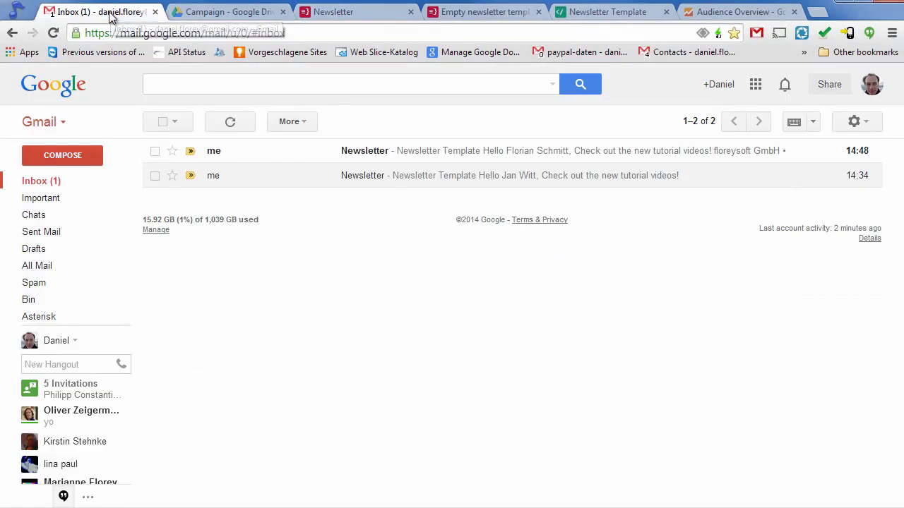
pyautogui.click(214, 153)
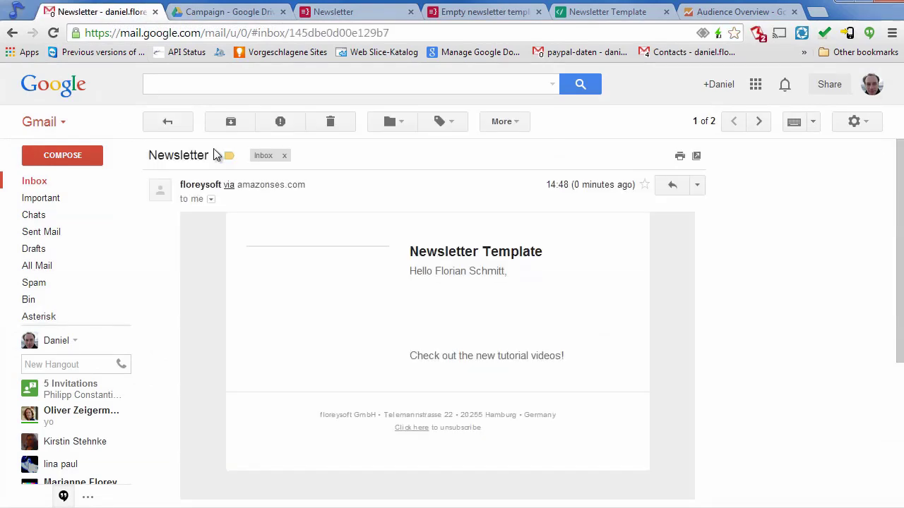
pyautogui.scroll(-2, 580, 422)
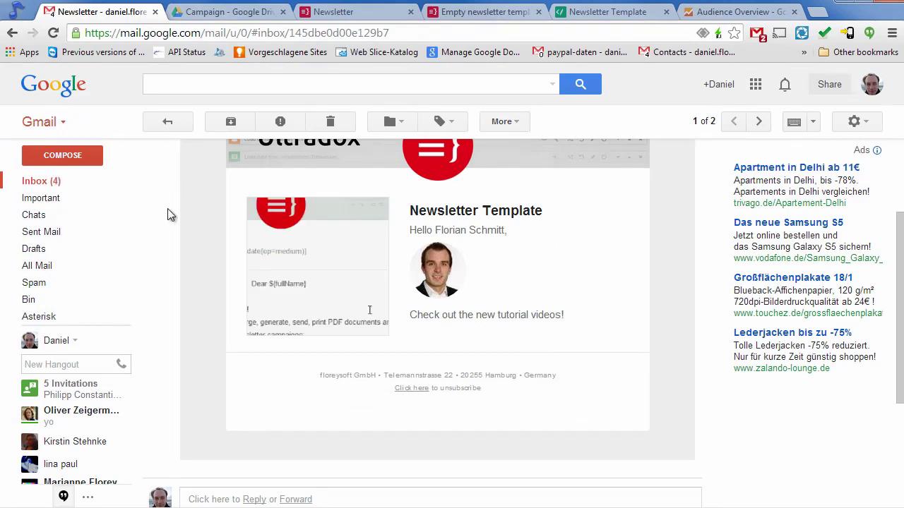
pyautogui.click(55, 185)
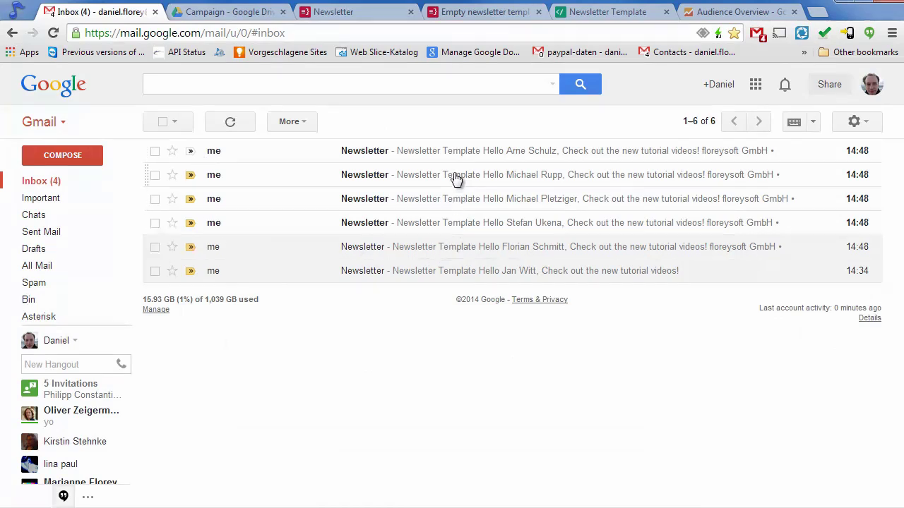
# Follow another recipient's newsletter unsubscribe link to the Ultradox news preferences page.
pyautogui.click(486, 226)
pyautogui.scroll(-2, 579, 374)
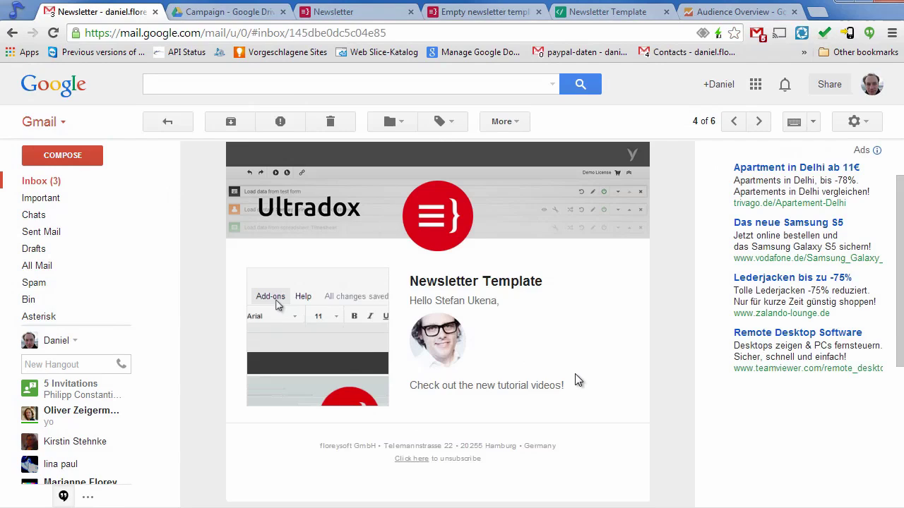
pyautogui.scroll(-2, 575, 376)
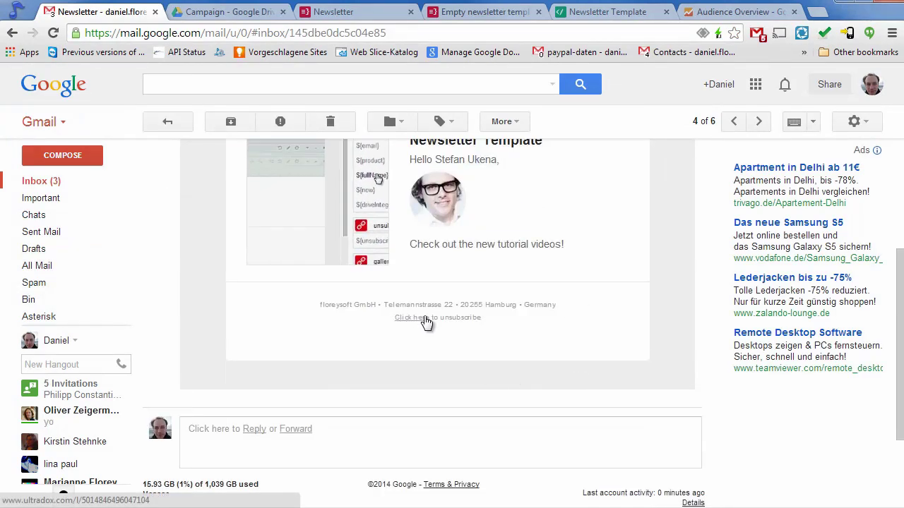
pyautogui.click(406, 321)
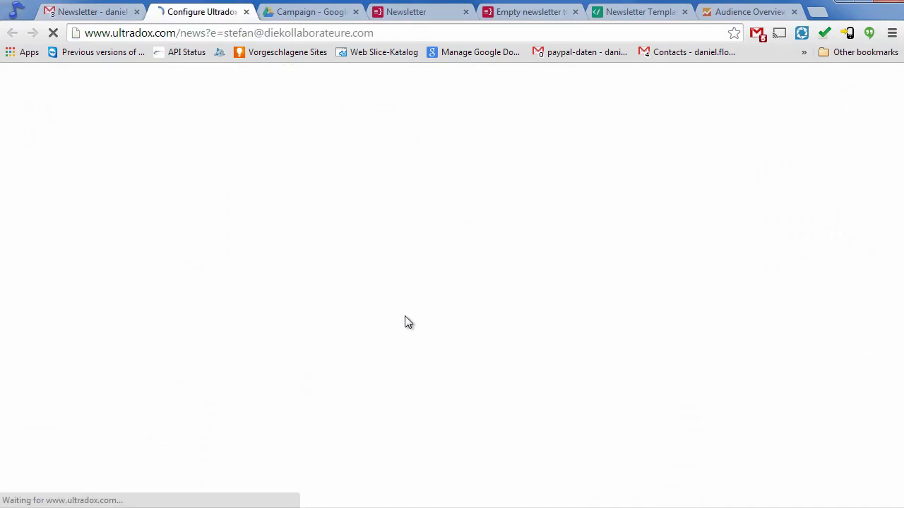
pyautogui.click(748, 12)
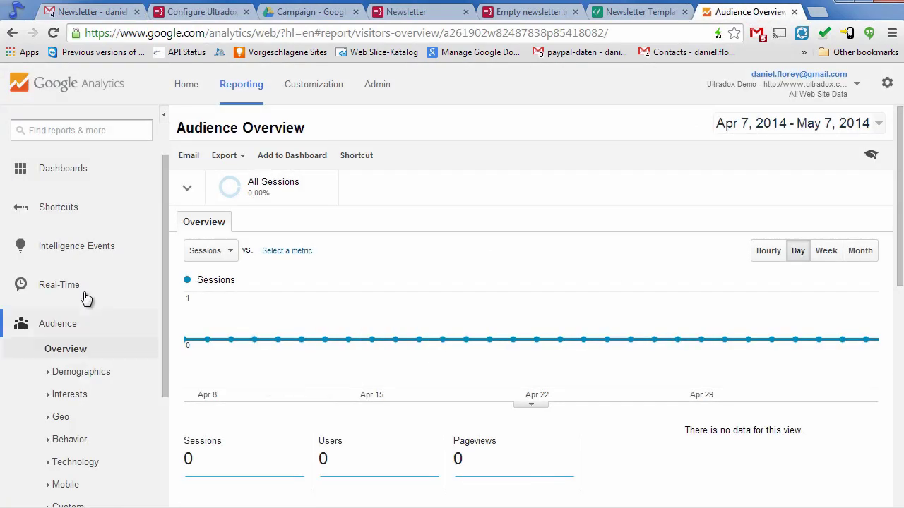
# Show Real-Time Events filtered to the Newsletter category for the last 30 minutes.
pyautogui.click(79, 290)
pyautogui.click(71, 310)
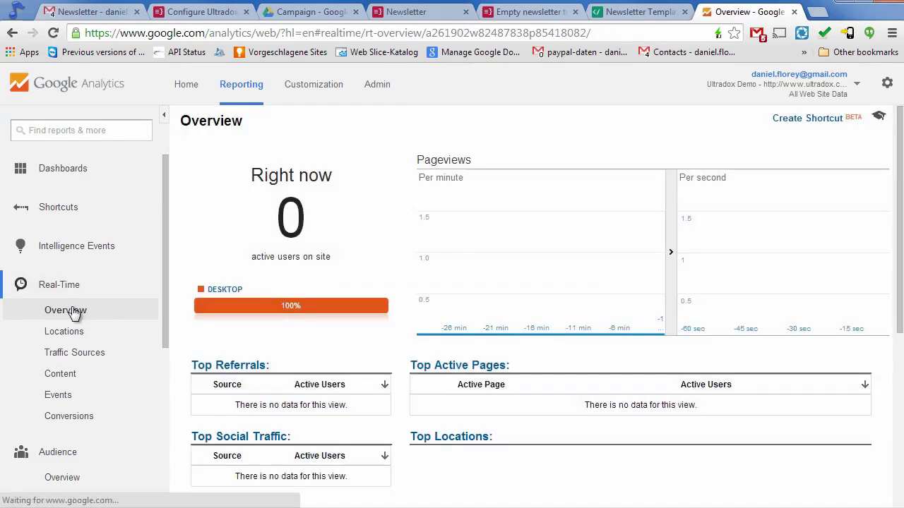
pyautogui.scroll(-1, 203, 337)
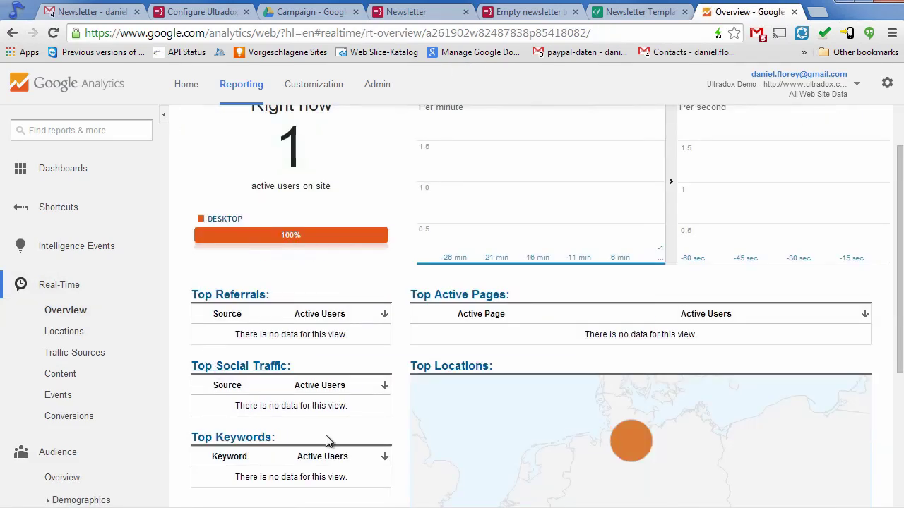
pyautogui.moveTo(633, 437)
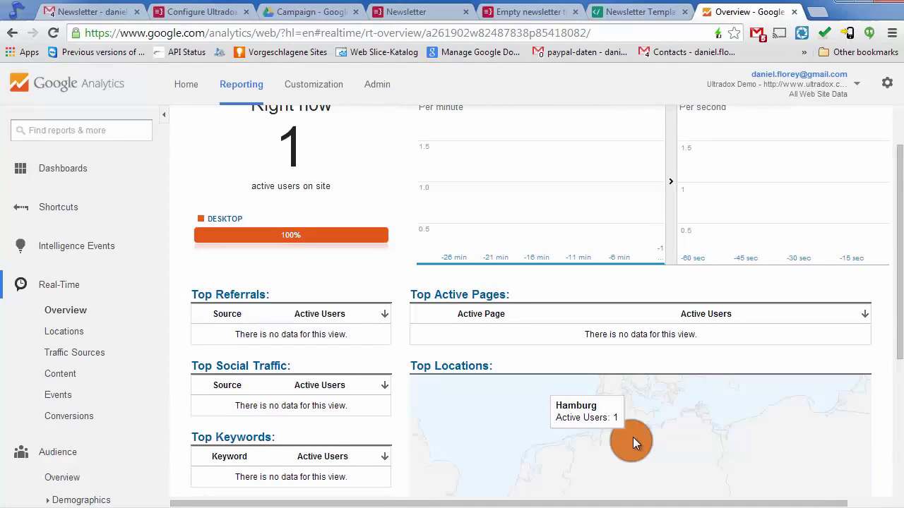
pyautogui.click(78, 397)
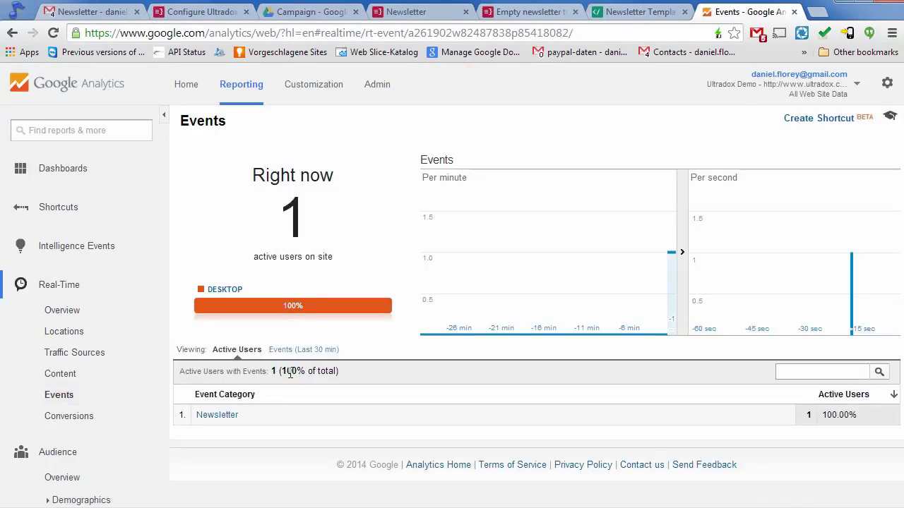
pyautogui.click(218, 415)
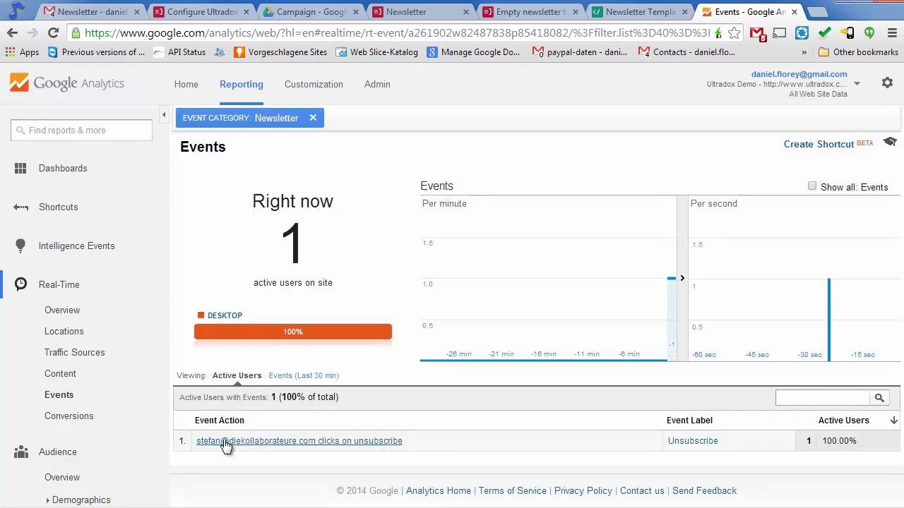
pyautogui.click(290, 378)
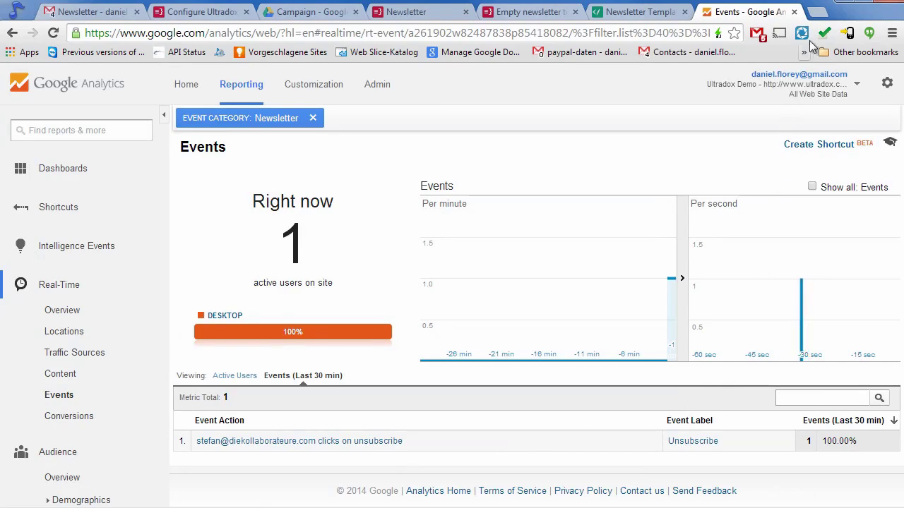
# Close the Events tab, collapse the Generate HTML and Replace contact steps, and open Edit > Add.
pyautogui.click(794, 13)
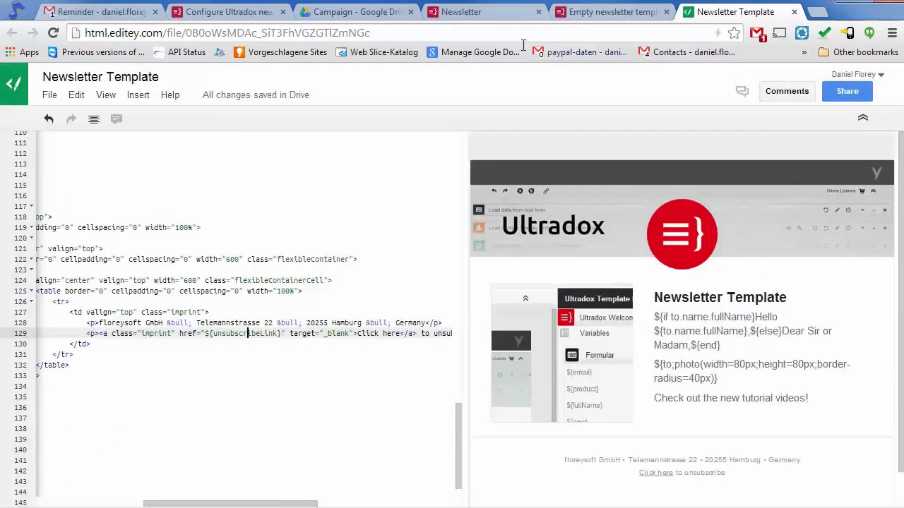
pyautogui.click(466, 12)
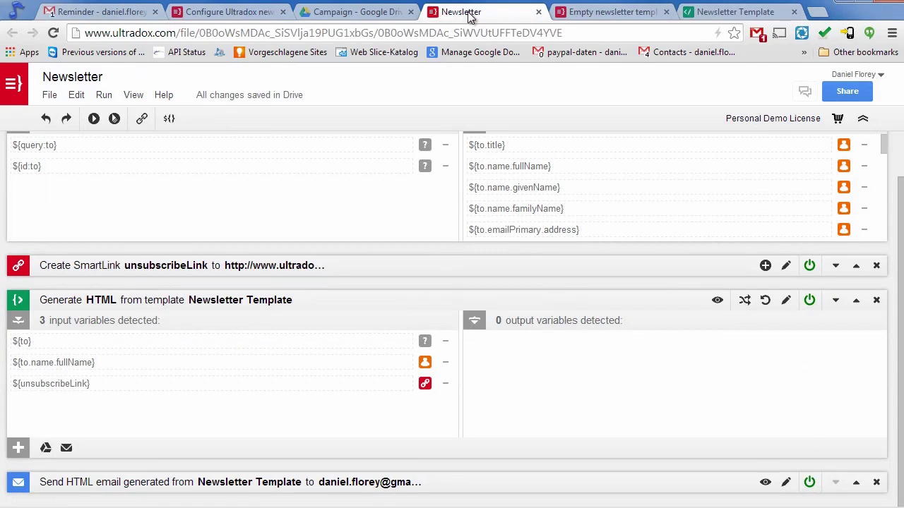
pyautogui.click(15, 302)
pyautogui.click(19, 157)
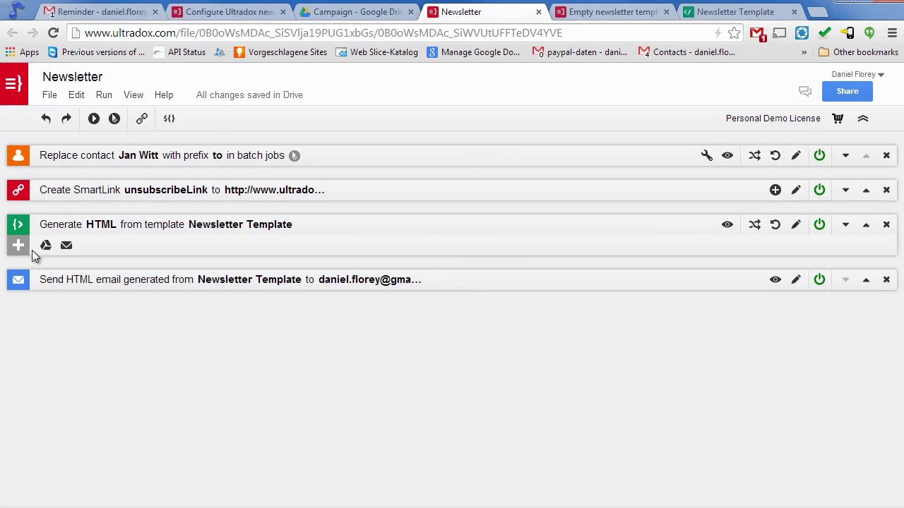
pyautogui.click(78, 100)
# Add a Timer step named 'Timer ${to.name.fullName}'.
pyautogui.moveTo(79, 171)
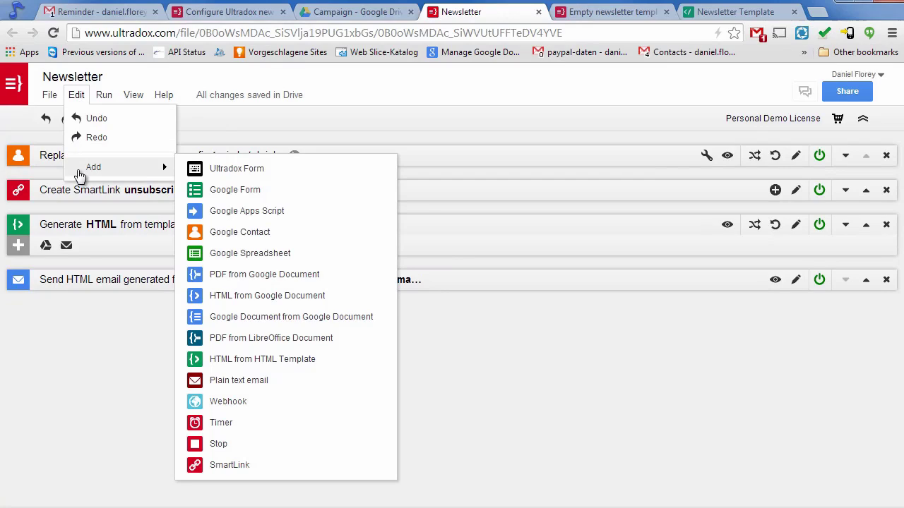
pyautogui.click(296, 428)
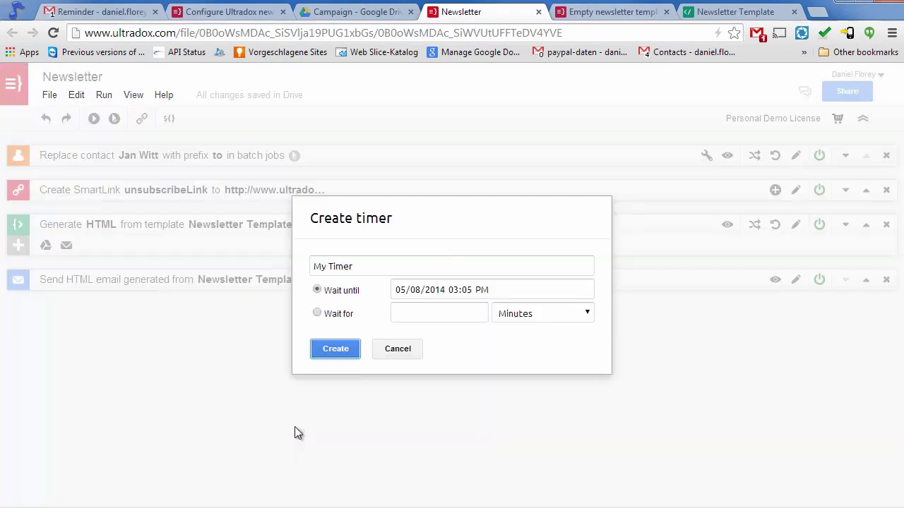
pyautogui.tripleClick(370, 267)
pyautogui.write('Ti')
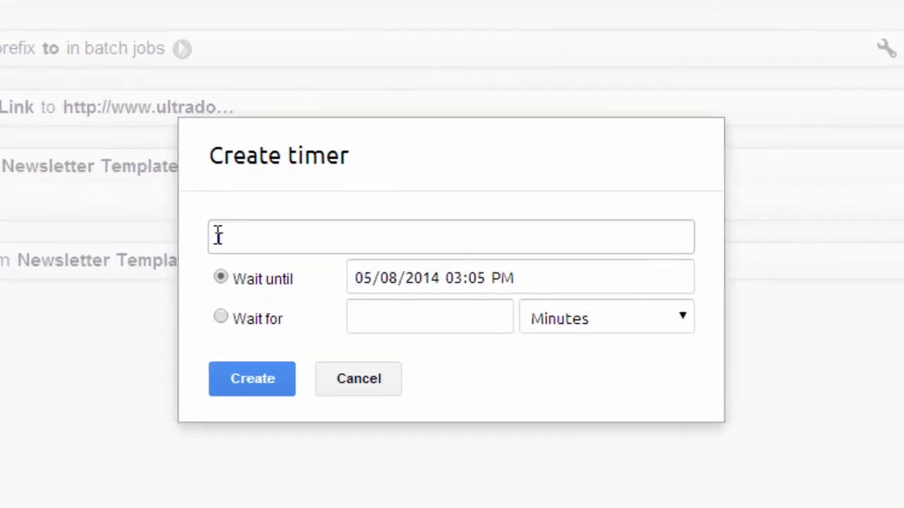
pyautogui.write('mer ${to.')
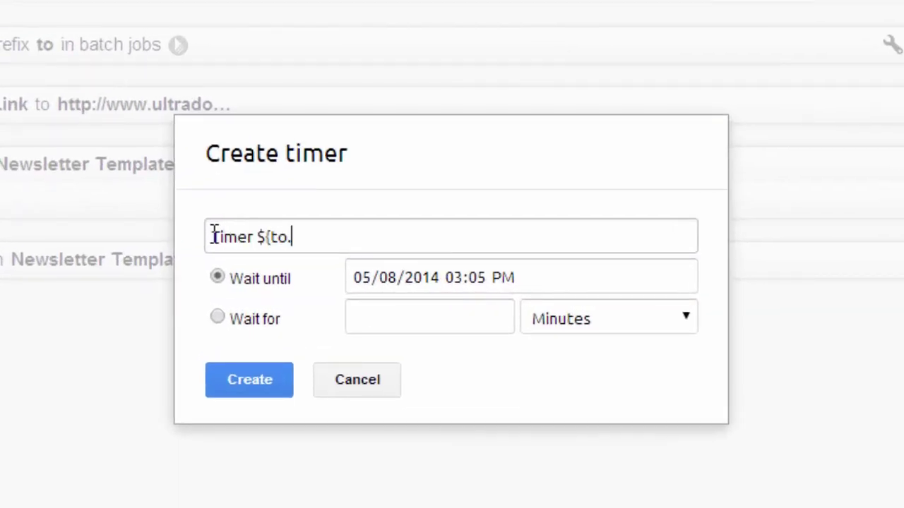
pyautogui.write('name.fullName}')
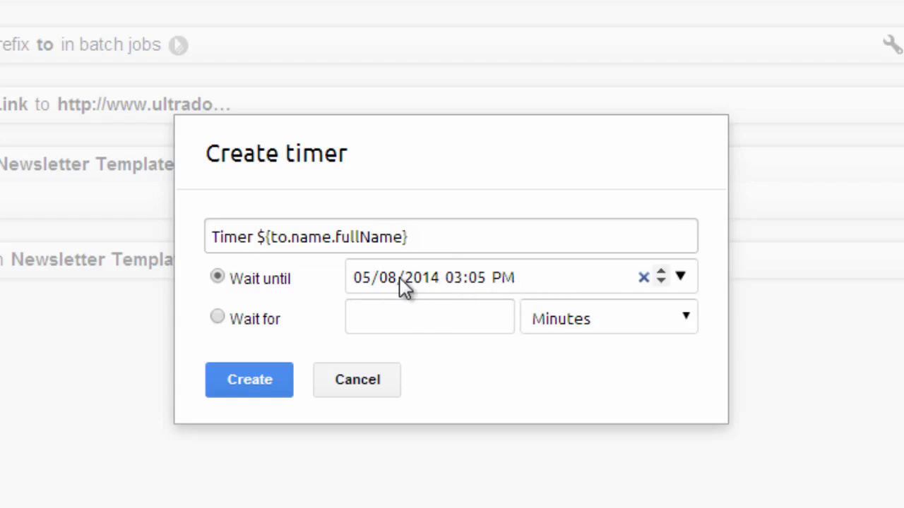
# Make the timer wait for 5 Minutes and create it.
pyautogui.click(218, 317)
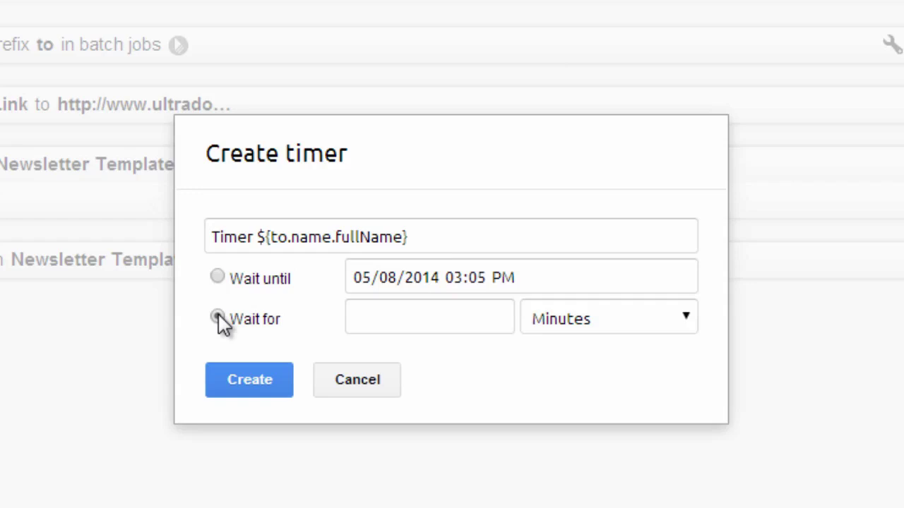
pyautogui.click(604, 328)
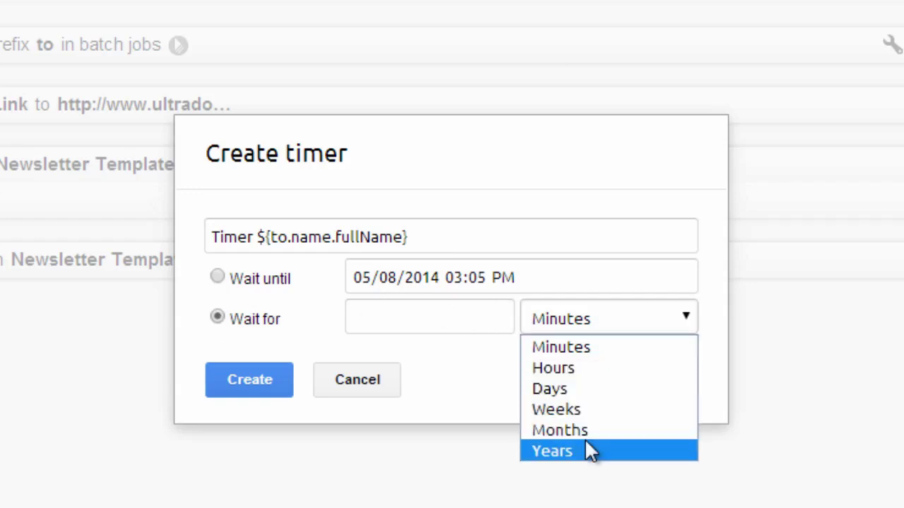
pyautogui.click(564, 345)
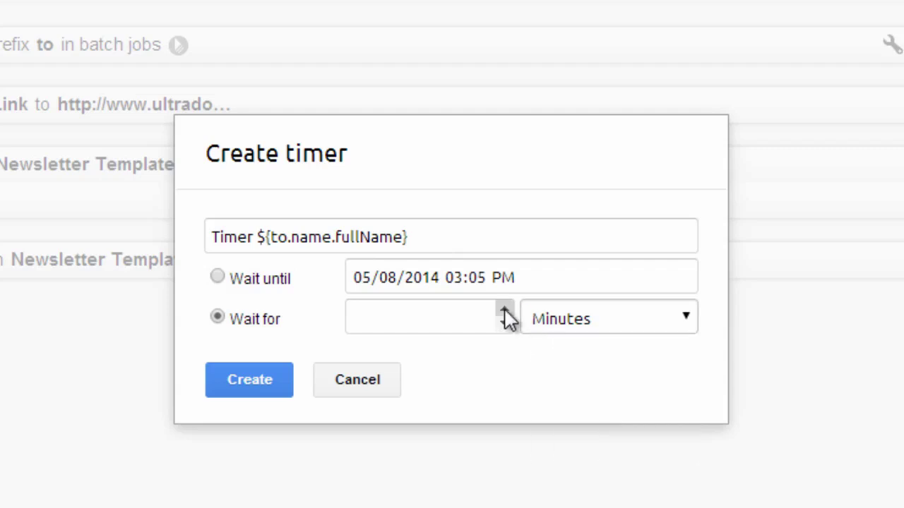
pyautogui.click(504, 312)
pyautogui.click(504, 312)
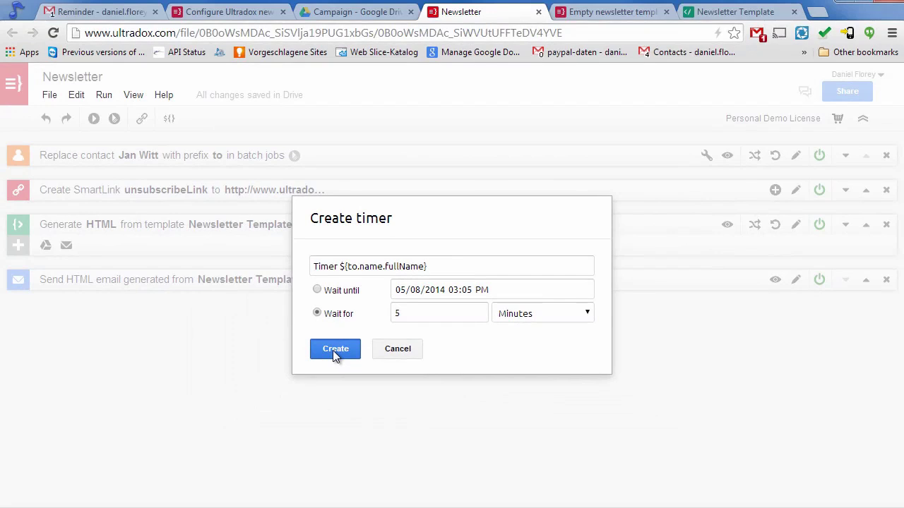
pyautogui.click(335, 349)
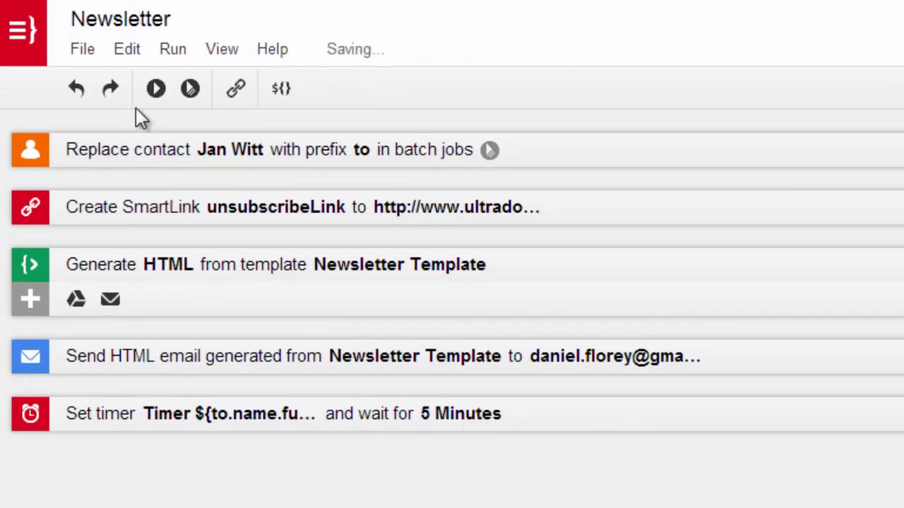
# Create a new template with New > HTML from Google Document.
pyautogui.click(82, 51)
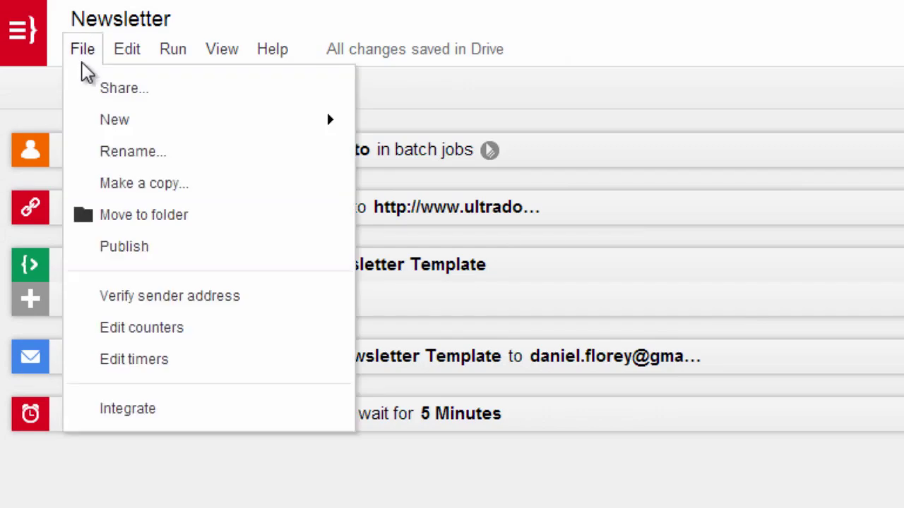
pyautogui.moveTo(84, 117)
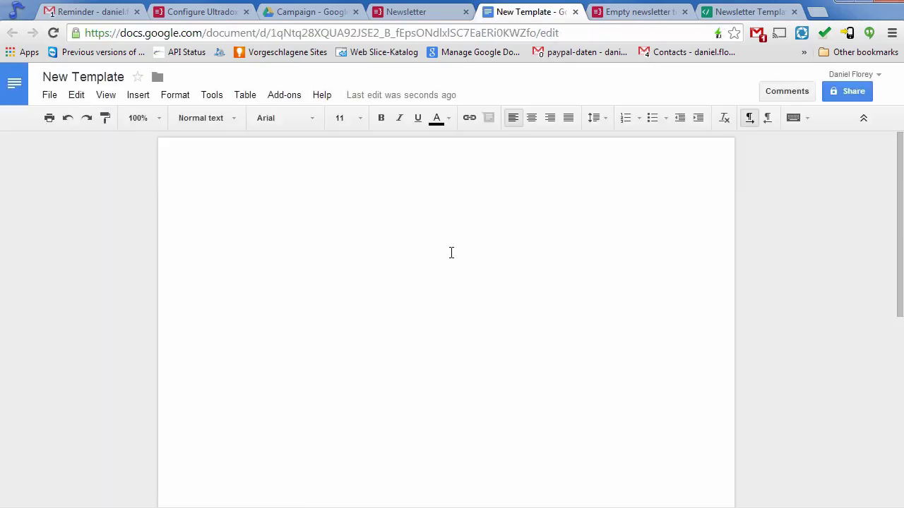
# Rename the document to Reminder and insert ${to.name.fullName} after 'Dear' via the Ultradox sidebar.
pyautogui.click(106, 77)
pyautogui.write('Reminder')
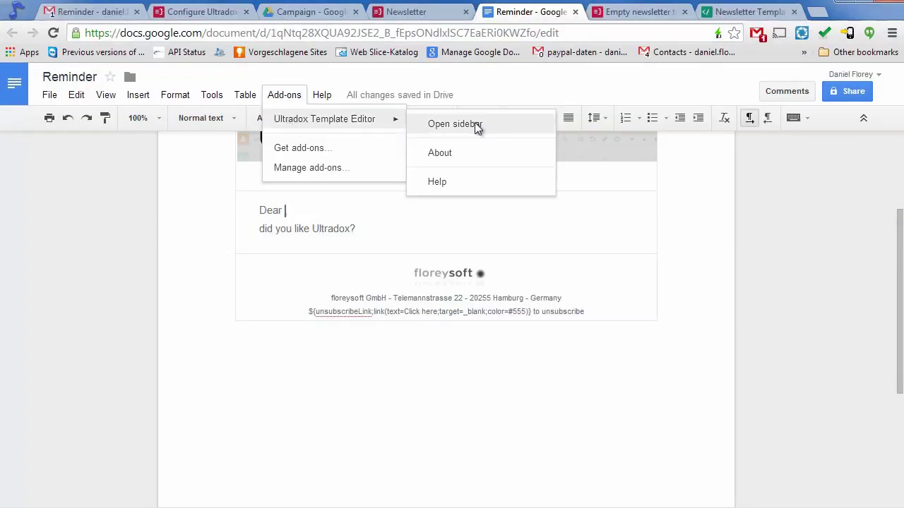
pyautogui.click(474, 128)
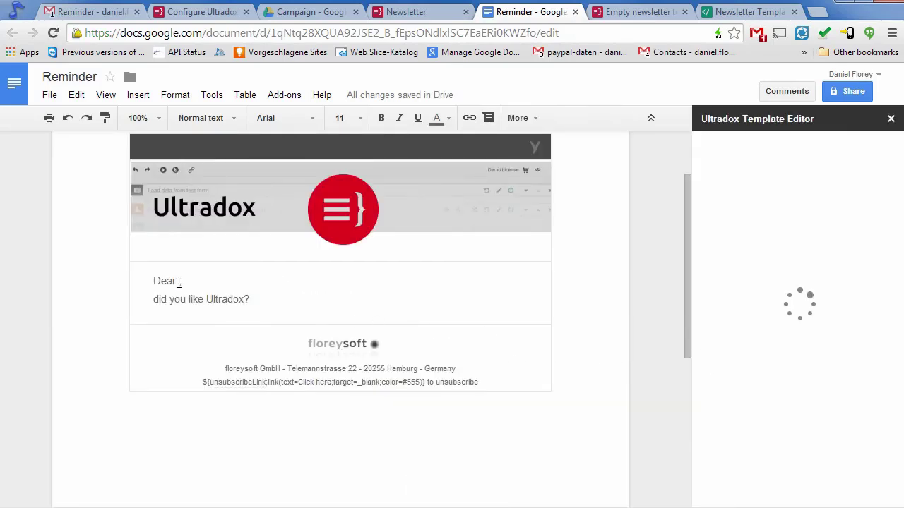
pyautogui.click(179, 281)
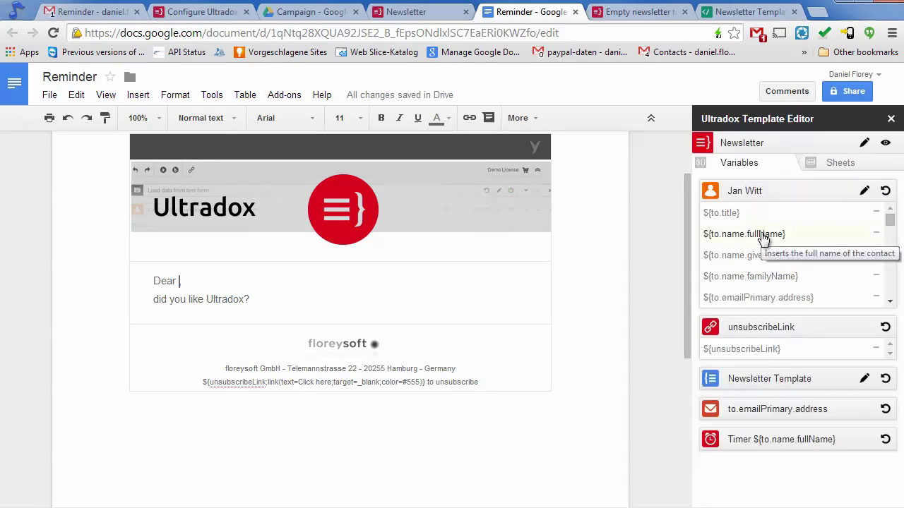
pyautogui.click(763, 236)
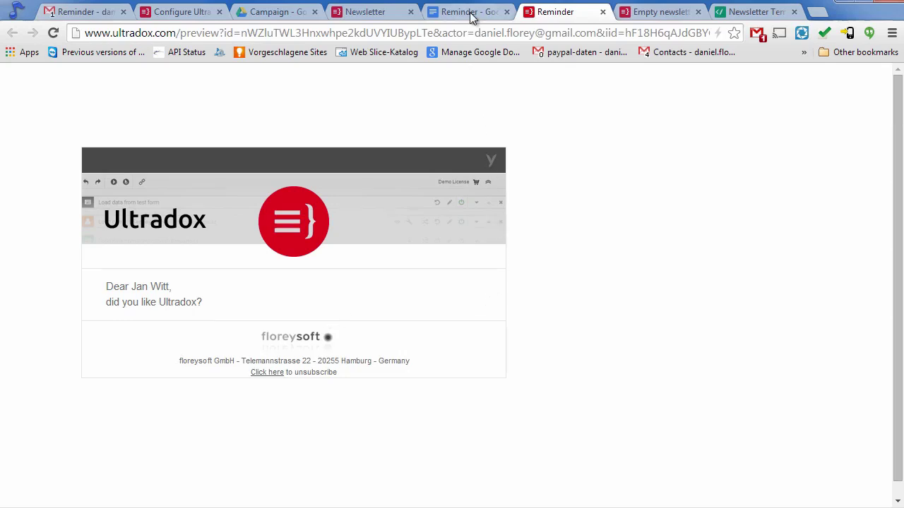
# Add an email step sending the Reminder HTML to the account's own address with subject 'Reminder'.
pyautogui.click(363, 21)
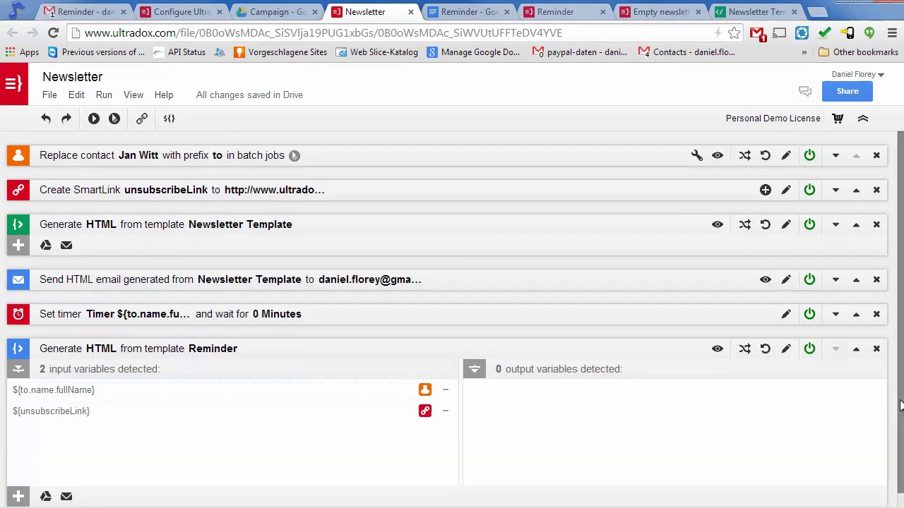
pyautogui.scroll(-1, 558, 413)
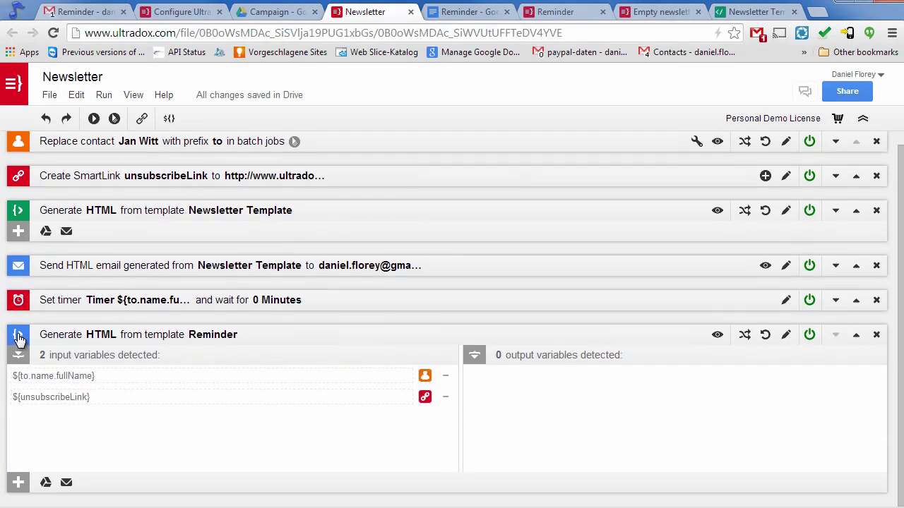
pyautogui.click(19, 339)
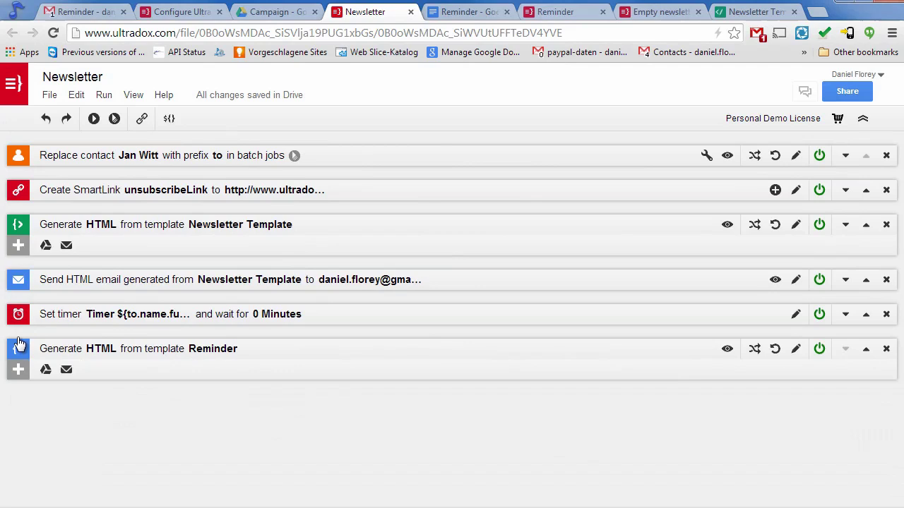
pyautogui.click(67, 369)
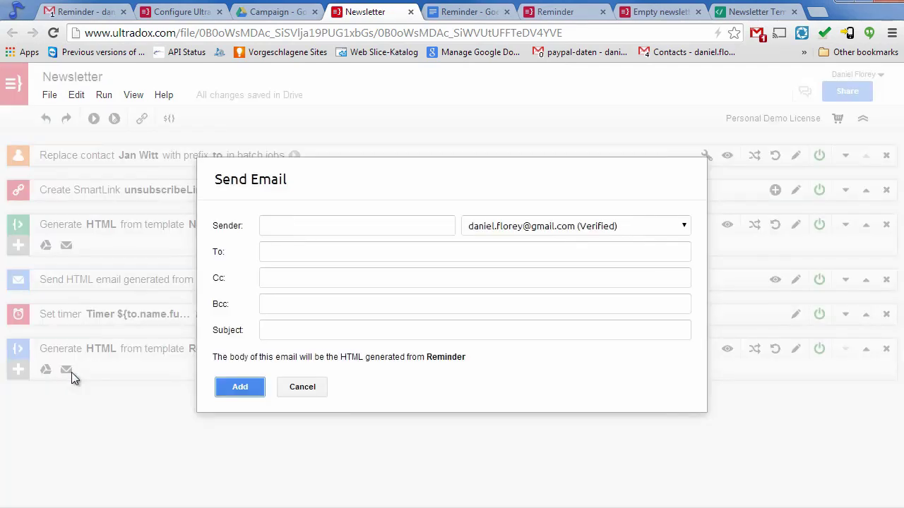
pyautogui.click(295, 253)
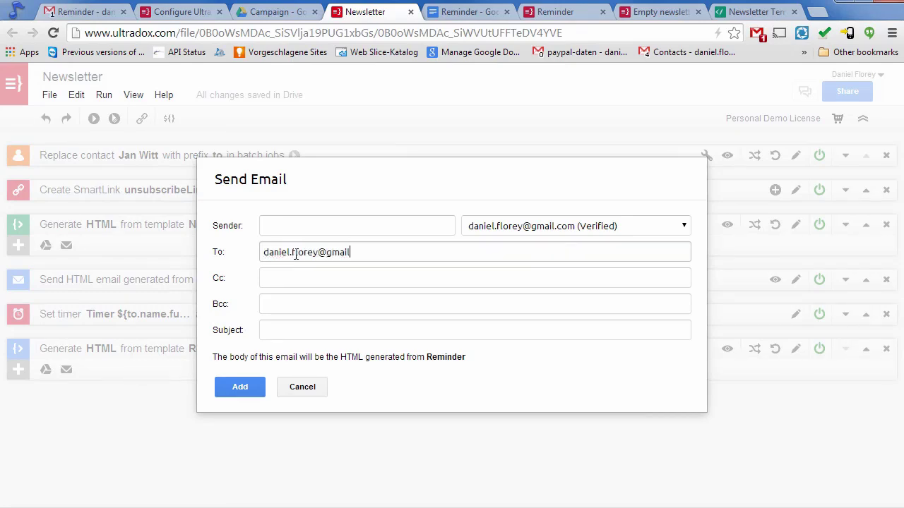
pyautogui.press('Tab')
pyautogui.press('Tab')
pyautogui.press('Tab')
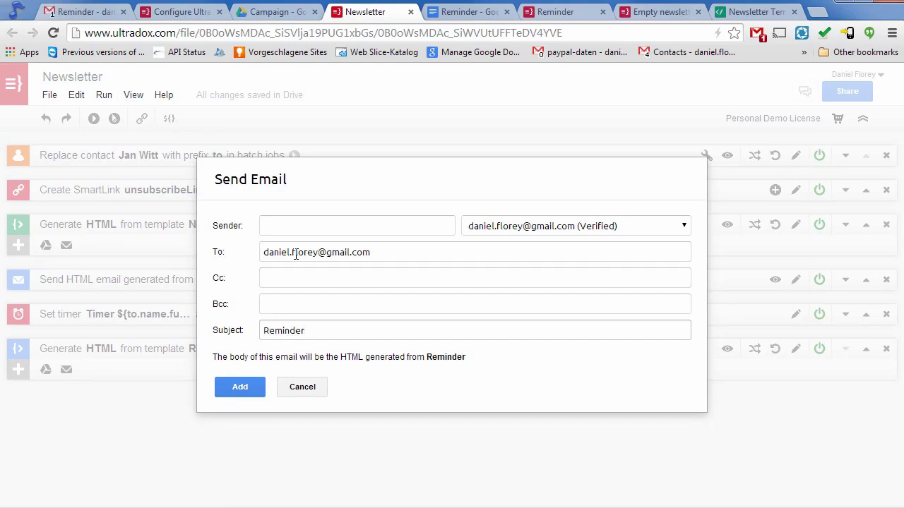
pyautogui.click(245, 387)
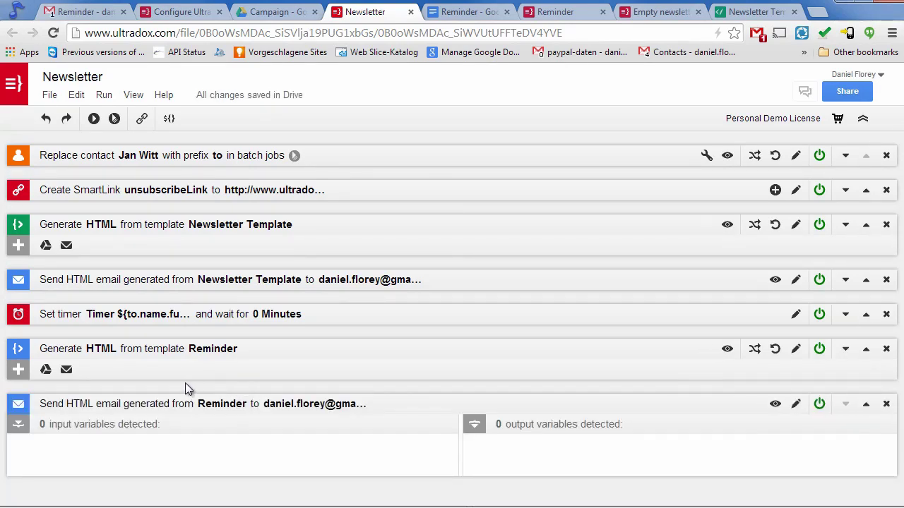
# Batch-run the Newsletter workflow for three contacts from the Ultradox Demo group.
pyautogui.click(19, 407)
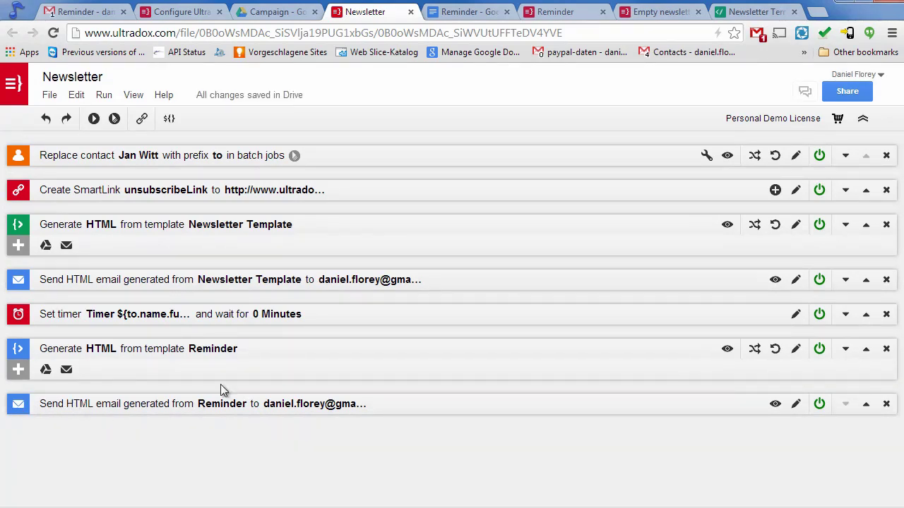
pyautogui.click(114, 118)
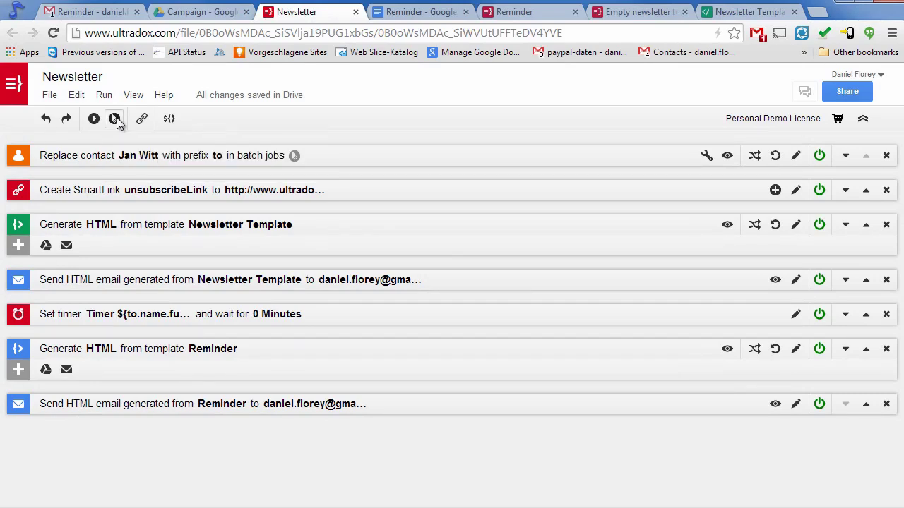
pyautogui.click(169, 389)
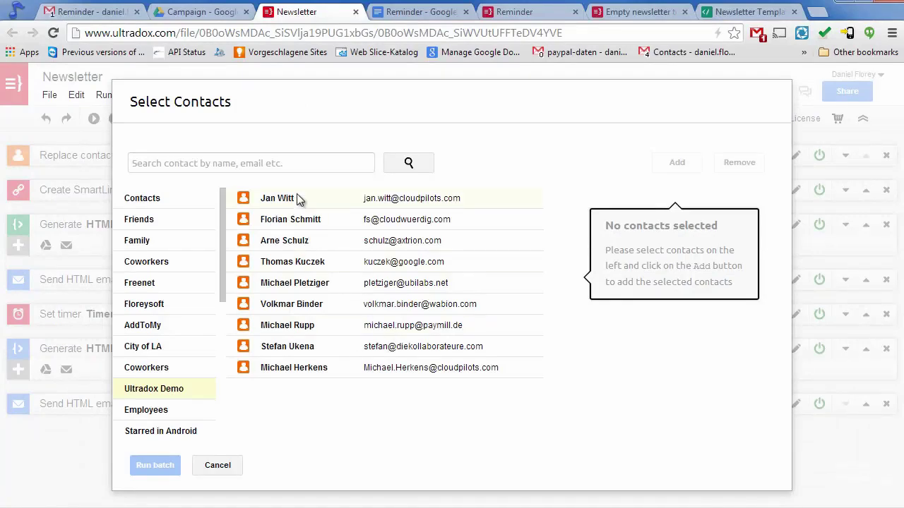
pyautogui.click(297, 199)
pyautogui.doubleClick(291, 220)
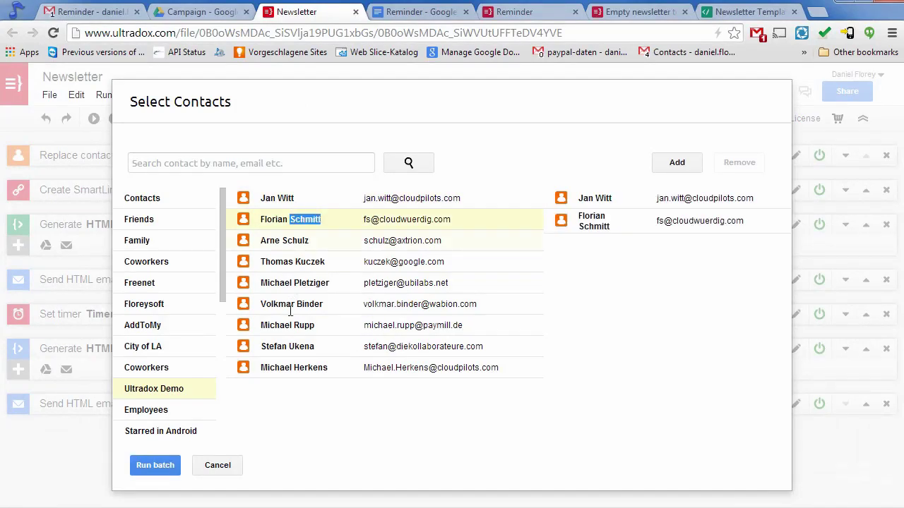
pyautogui.click(286, 345)
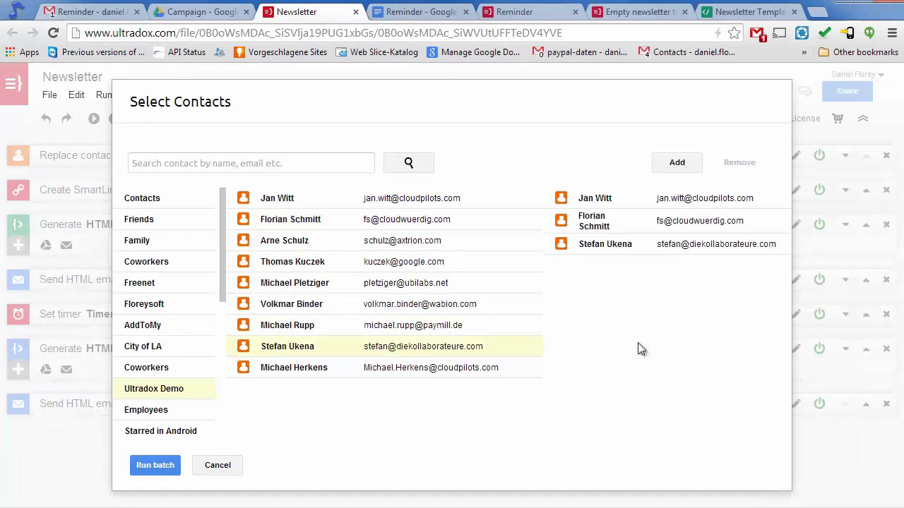
pyautogui.click(151, 467)
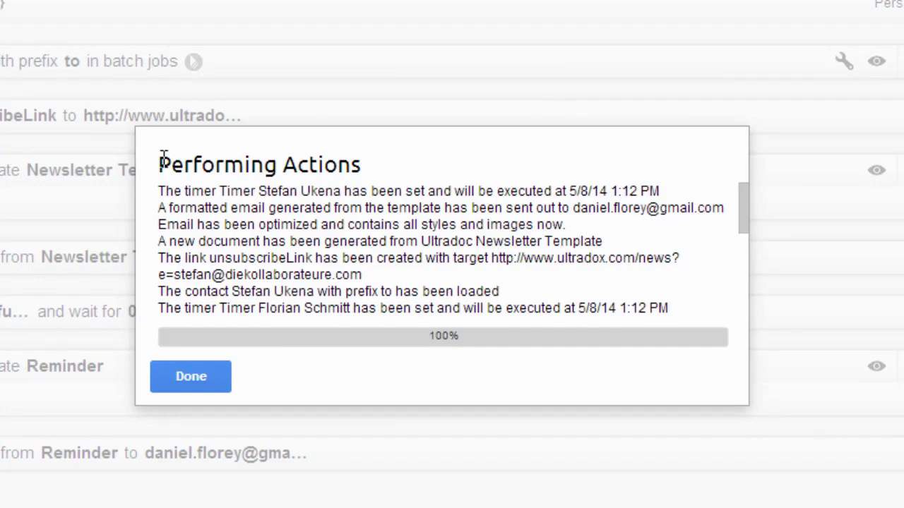
pyautogui.click(192, 377)
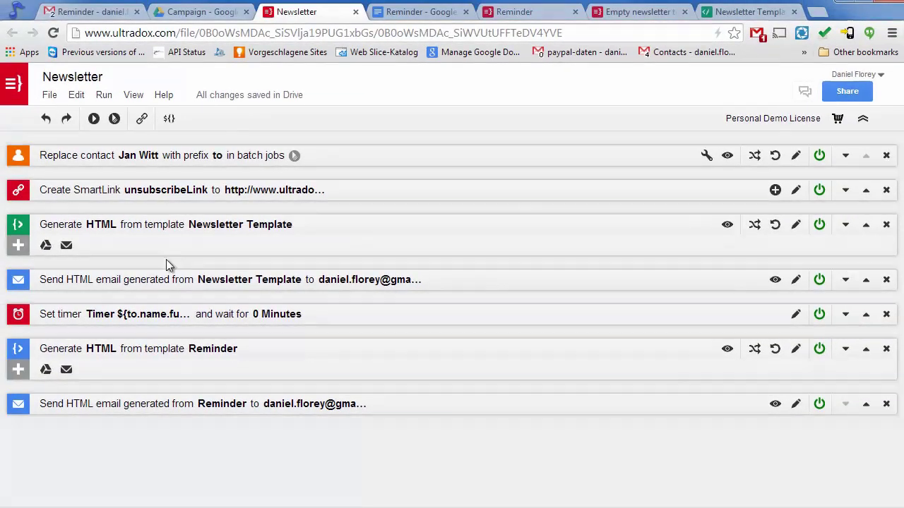
# Open the newest Newsletter email in Gmail and check its personalised greeting and photo.
pyautogui.click(105, 11)
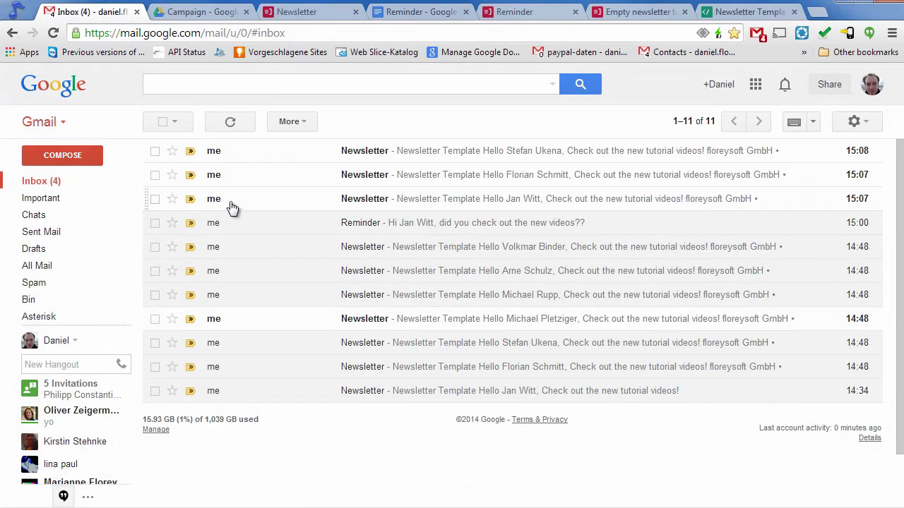
pyautogui.click(225, 155)
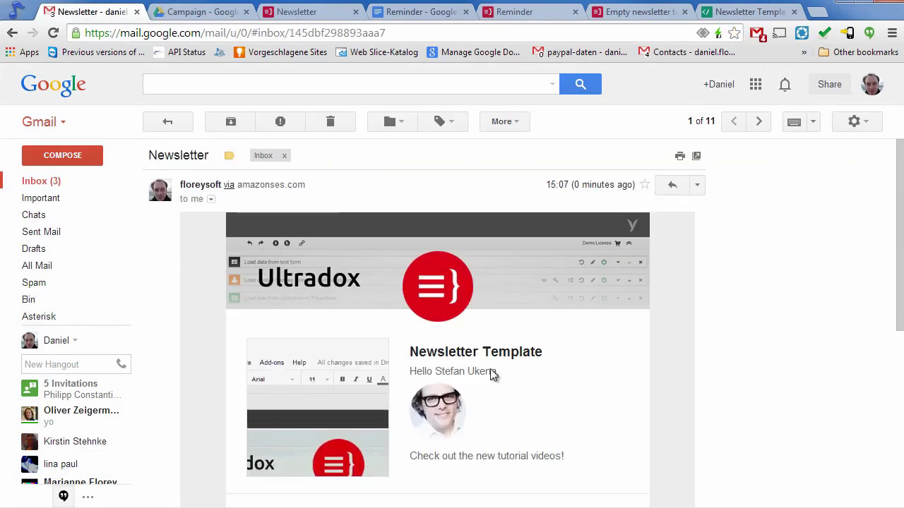
pyautogui.scroll(-3, 551, 411)
pyautogui.scroll(3, 544, 412)
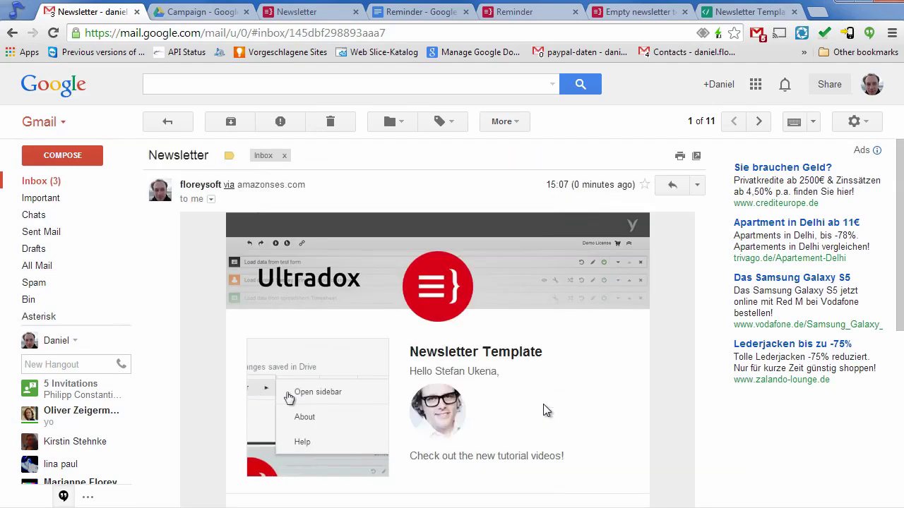
# Review the three pending timers under File > Edit timers, then close the list.
pyautogui.click(316, 15)
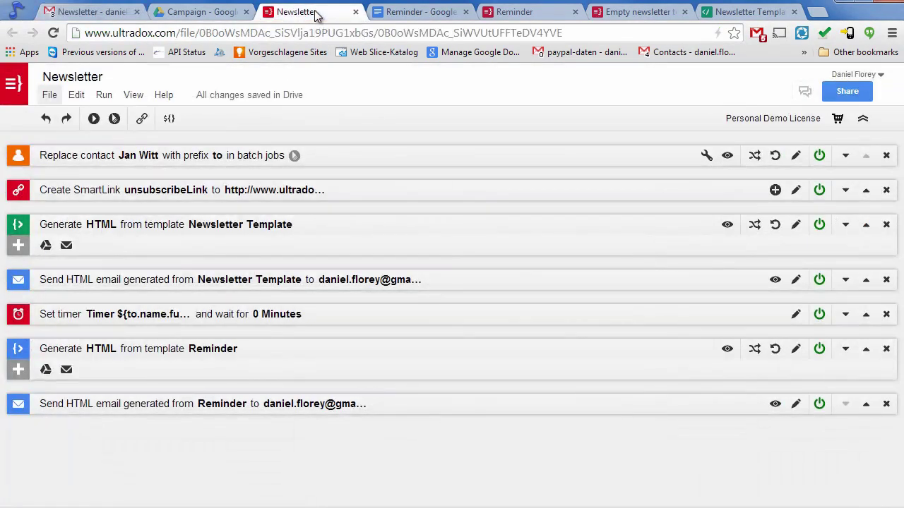
pyautogui.click(50, 96)
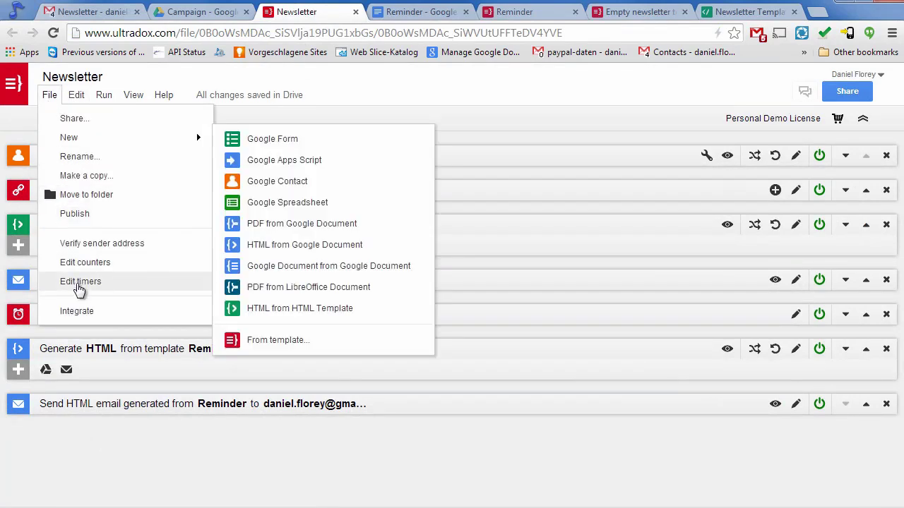
pyautogui.click(95, 281)
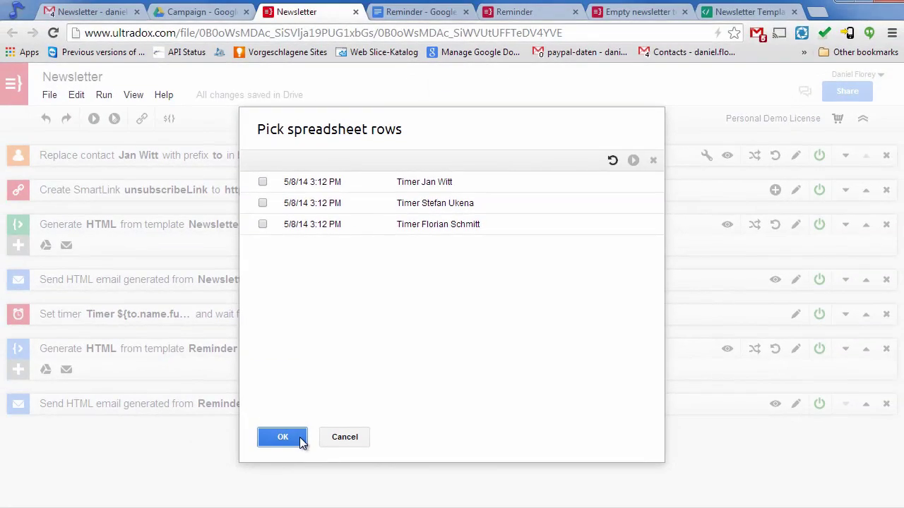
pyautogui.click(299, 437)
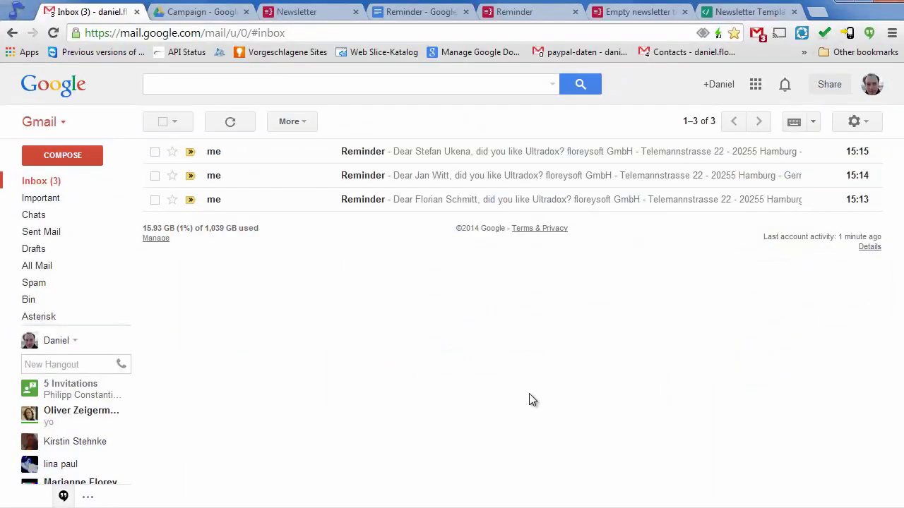
# Read the first and second Reminder emails to check each greets its recipient by name.
pyautogui.click(379, 156)
pyautogui.scroll(-3, 706, 396)
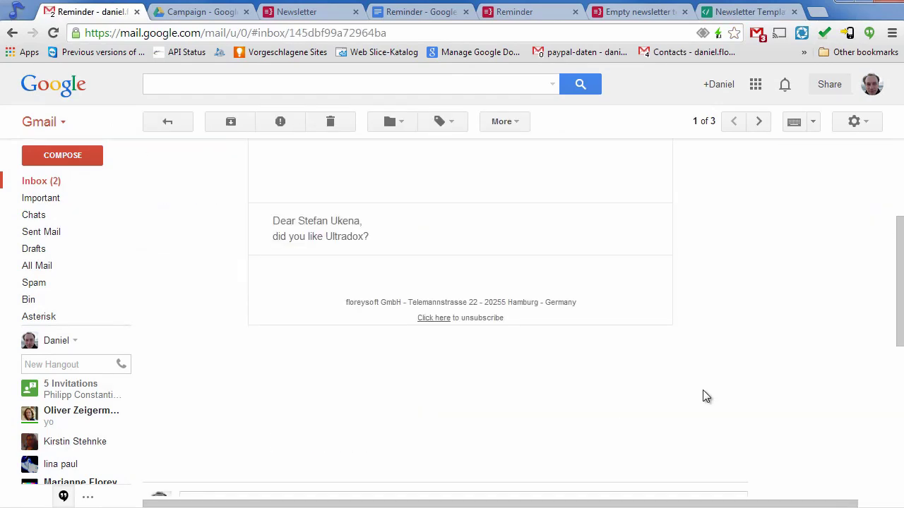
pyautogui.scroll(3, 706, 396)
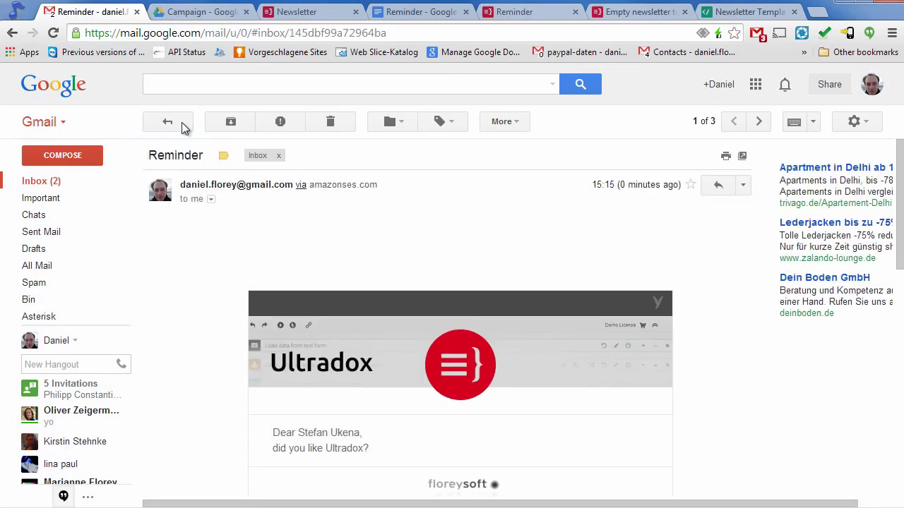
pyautogui.click(181, 126)
pyautogui.click(226, 178)
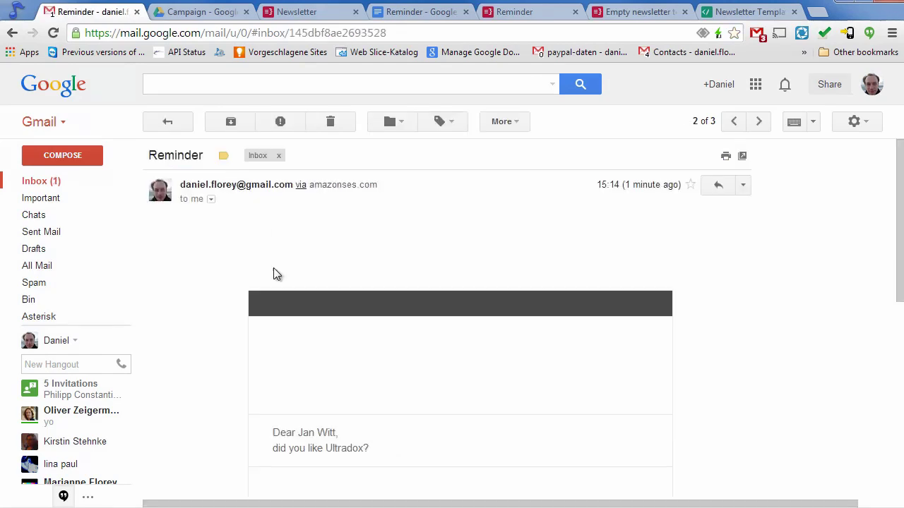
pyautogui.scroll(-3, 688, 388)
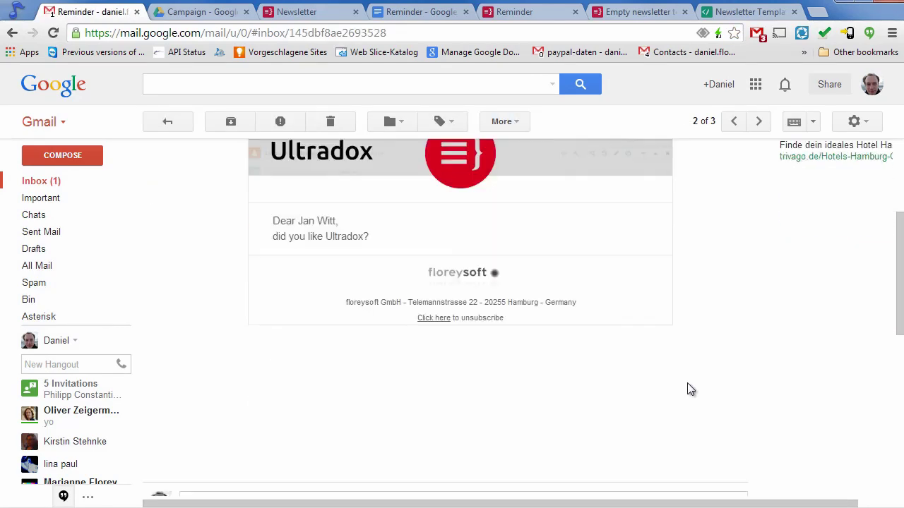
pyautogui.scroll(3, 685, 388)
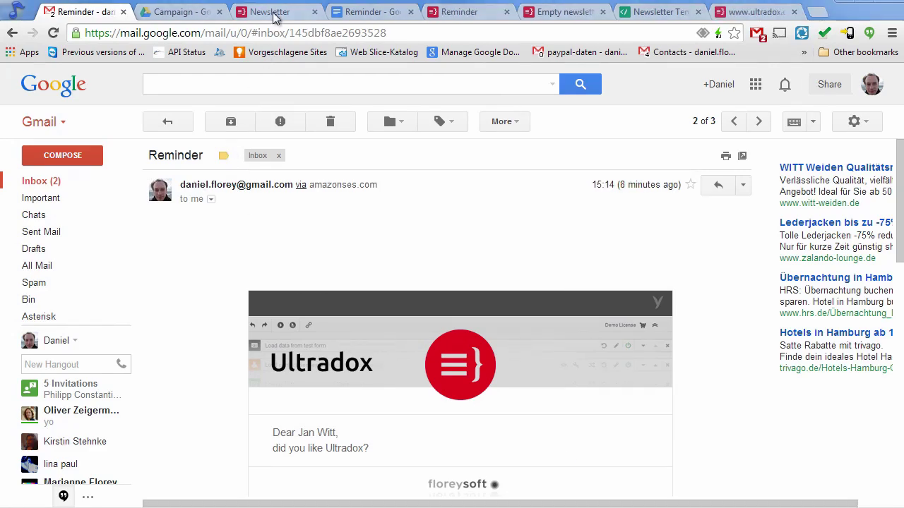
# Switch back to the Newsletter workflow tab.
pyautogui.click(275, 16)
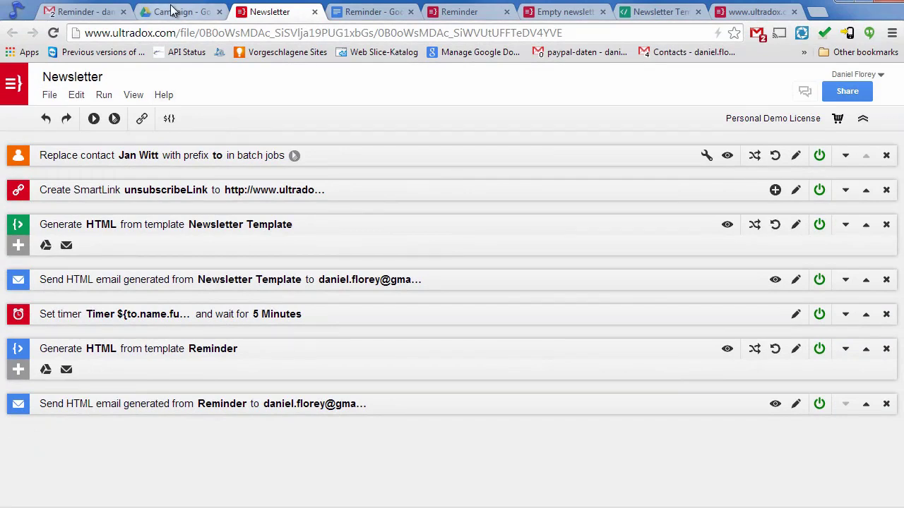
# Open Newsletter Template from the Campaign Drive folder, close it, and return to Newsletter.
pyautogui.click(172, 10)
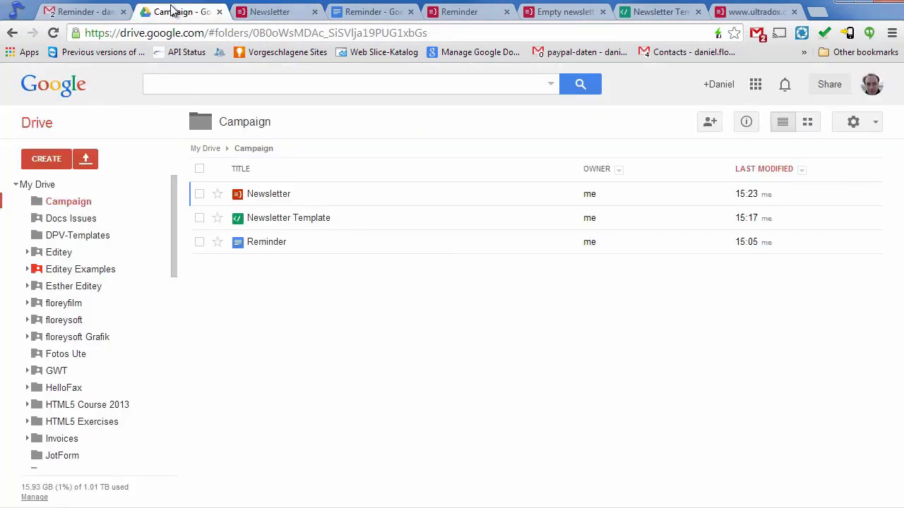
pyautogui.click(282, 218)
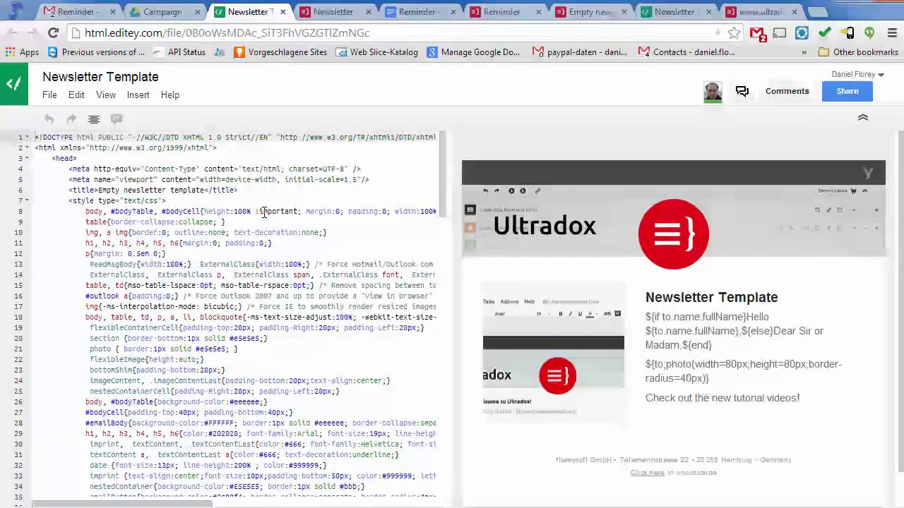
pyautogui.click(282, 13)
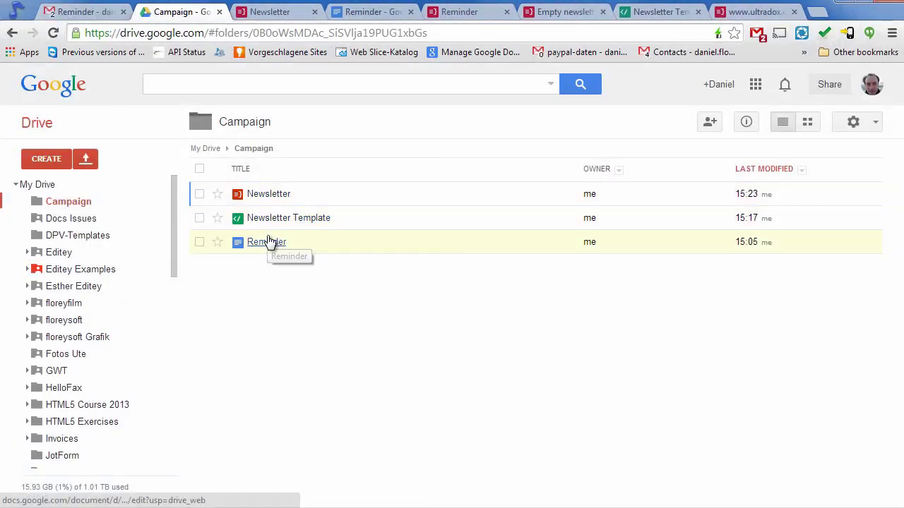
pyautogui.click(275, 13)
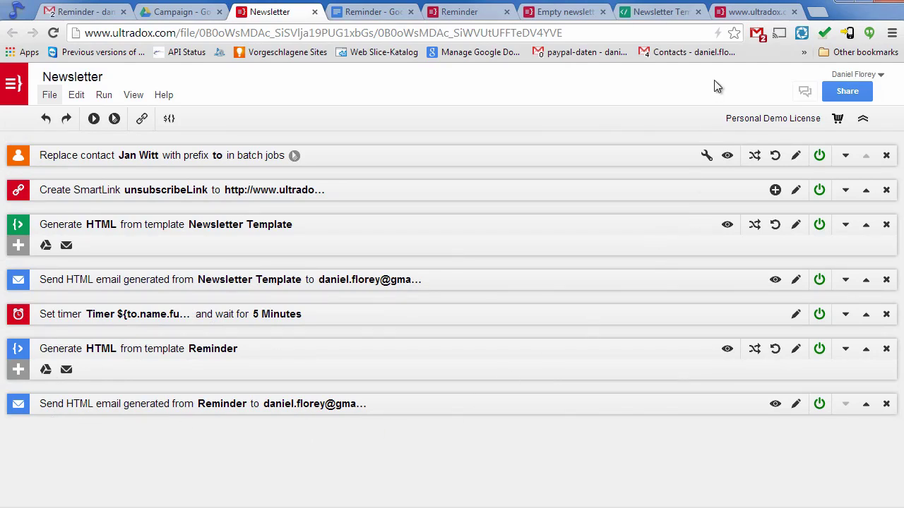
# Reload the getNews subscription check and select its URL to copy.
pyautogui.click(740, 13)
pyautogui.click(583, 30)
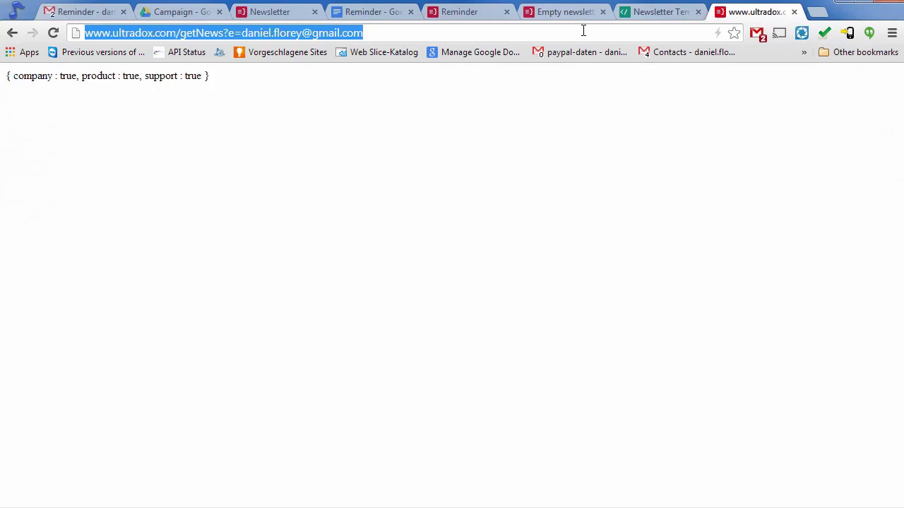
pyautogui.press('Return')
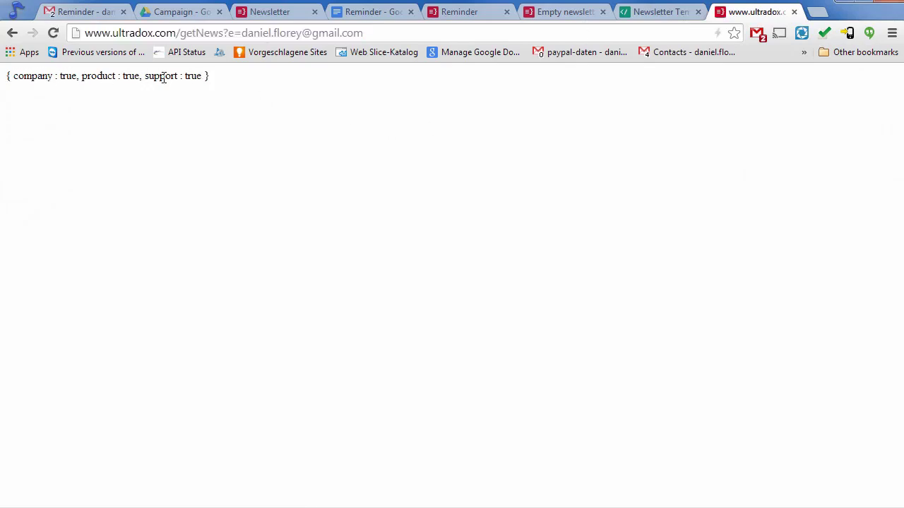
pyautogui.click(220, 32)
pyautogui.hotkey('ctrl', 'c')
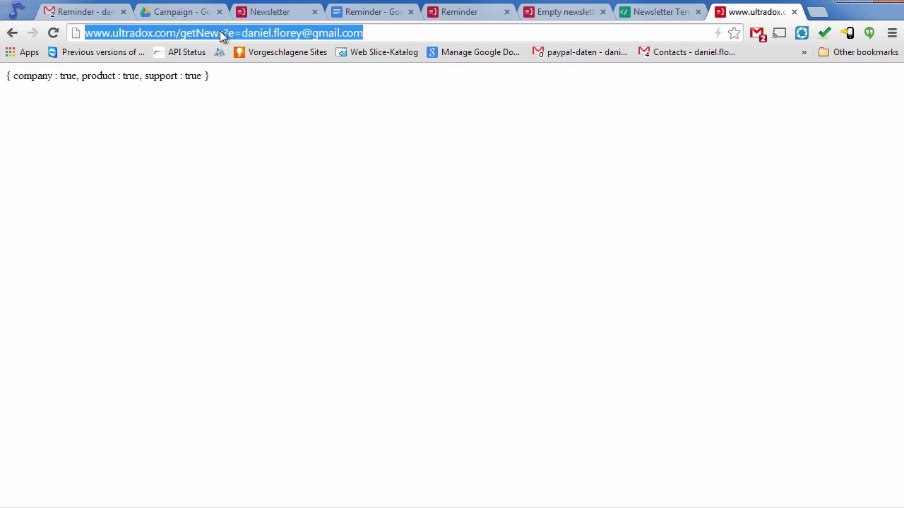
pyautogui.click(278, 14)
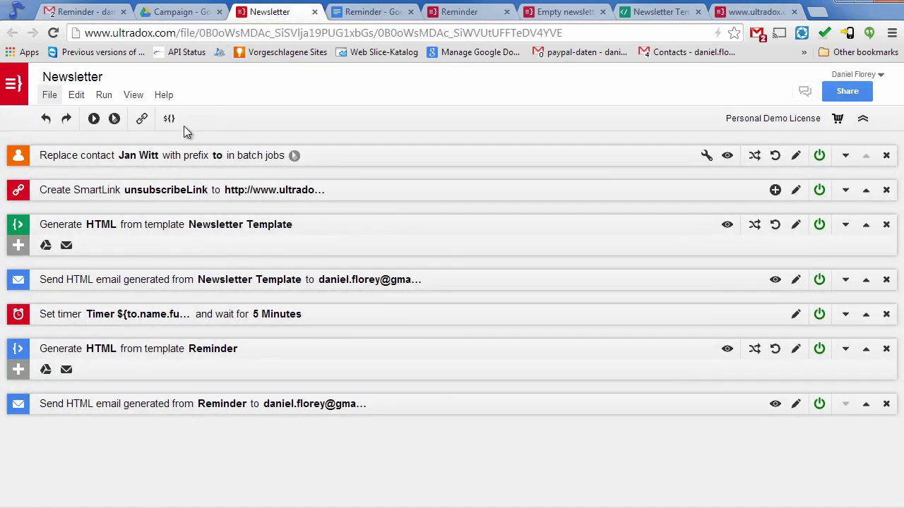
# Add a new webhook step named 'Check subscription'.
pyautogui.click(78, 96)
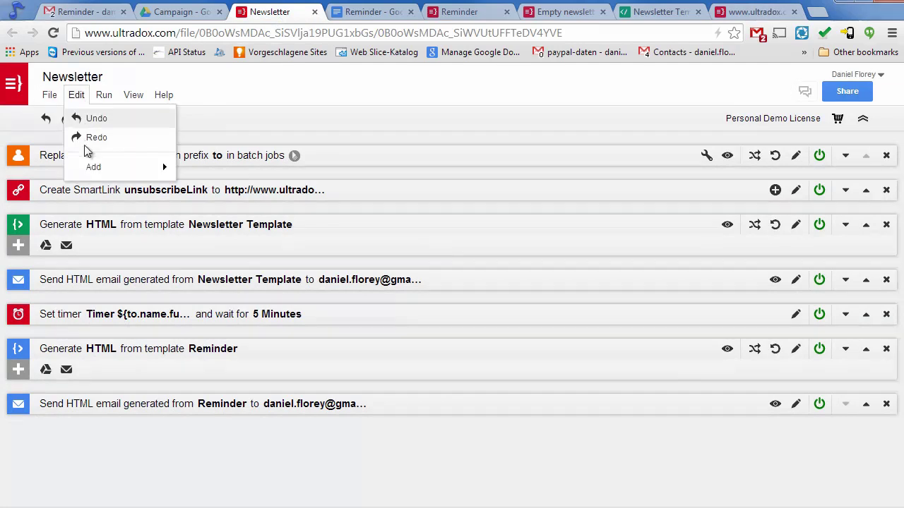
pyautogui.moveTo(85, 173)
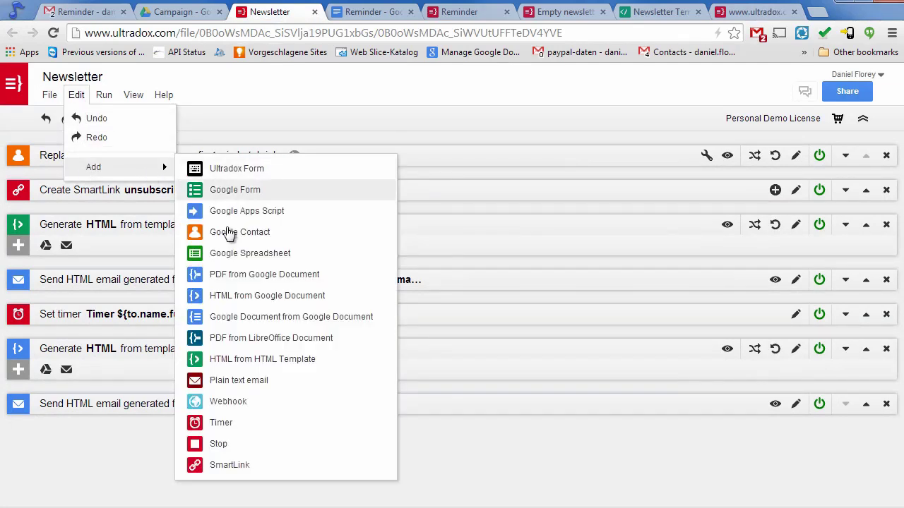
pyautogui.click(220, 403)
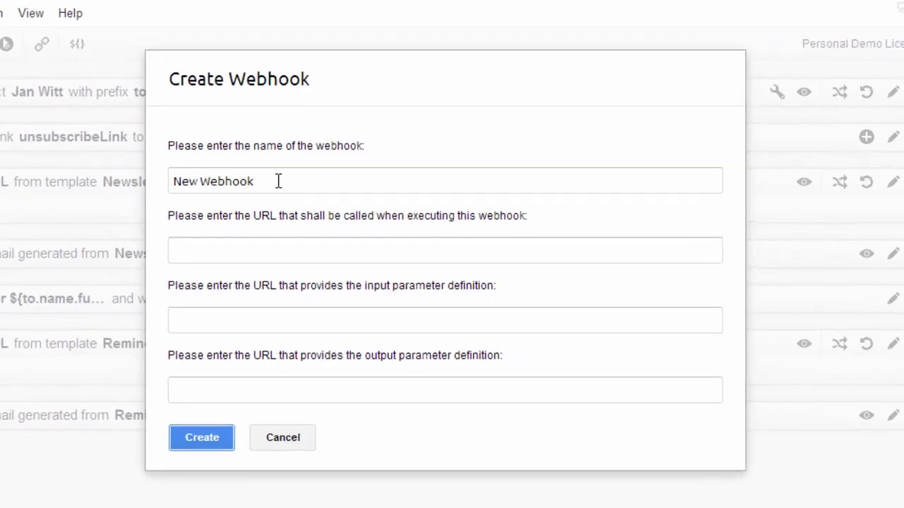
pyautogui.tripleClick(430, 181)
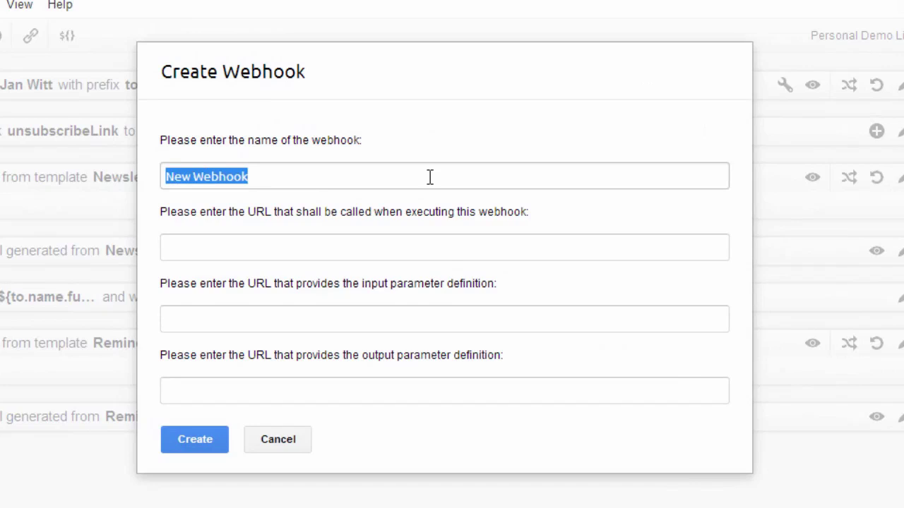
pyautogui.write('Check')
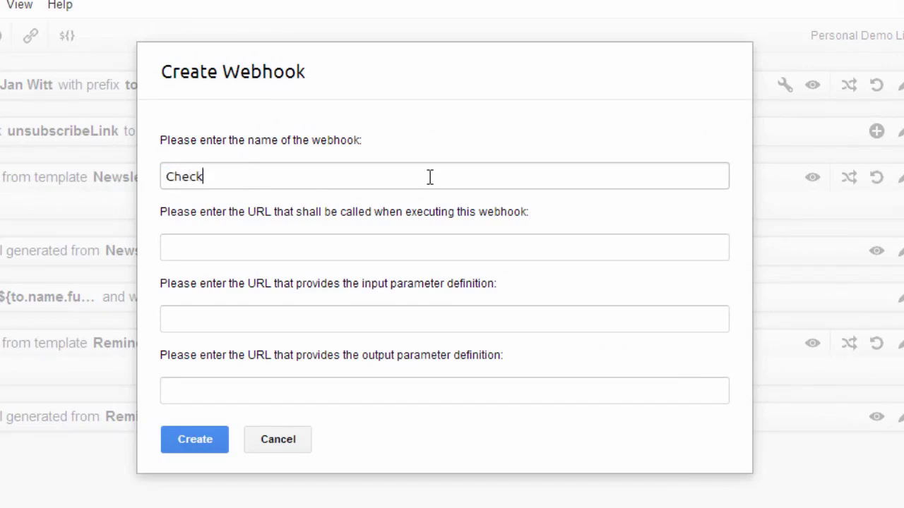
pyautogui.write(' subscription')
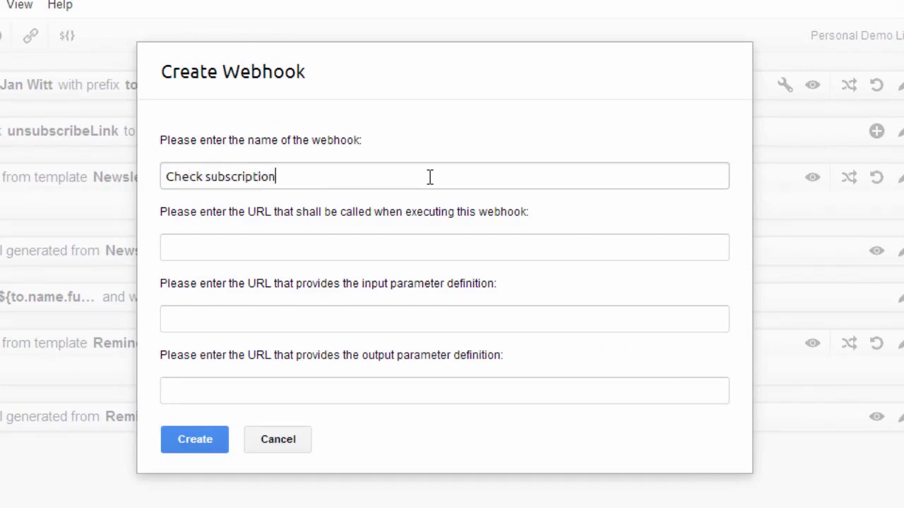
# Set the webhook URL to the getNews address with ${to.emailPrimary.address} as the e parameter, then create it.
pyautogui.click(220, 250)
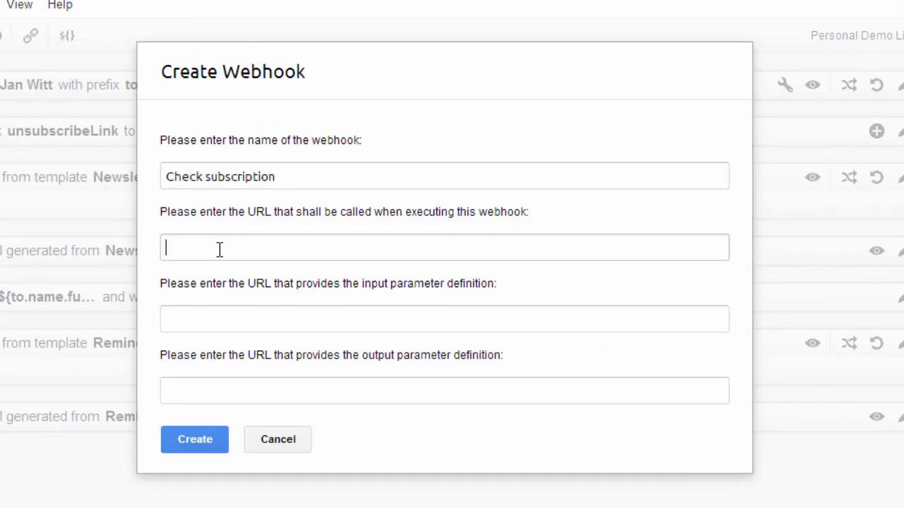
pyautogui.hotkey('ctrl', 'v')
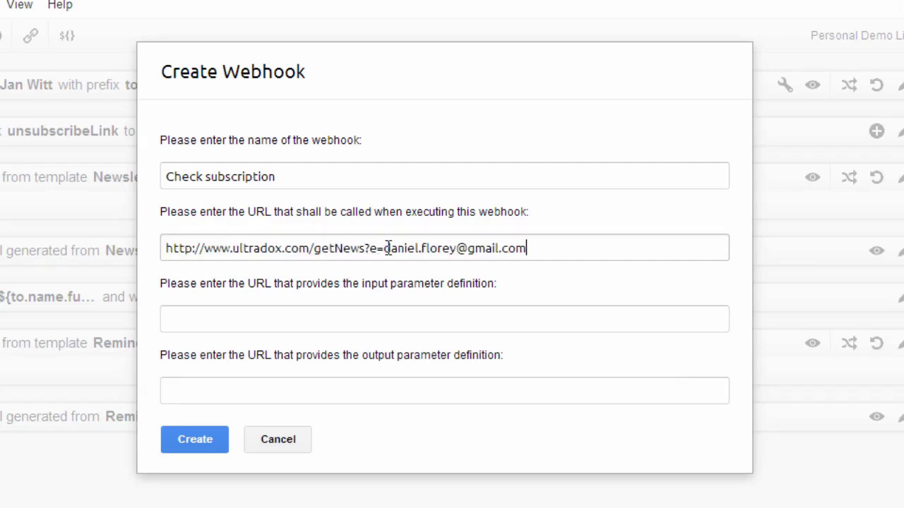
pyautogui.moveTo(385, 248); pyautogui.dragTo(669, 248)
pyautogui.write('${to')
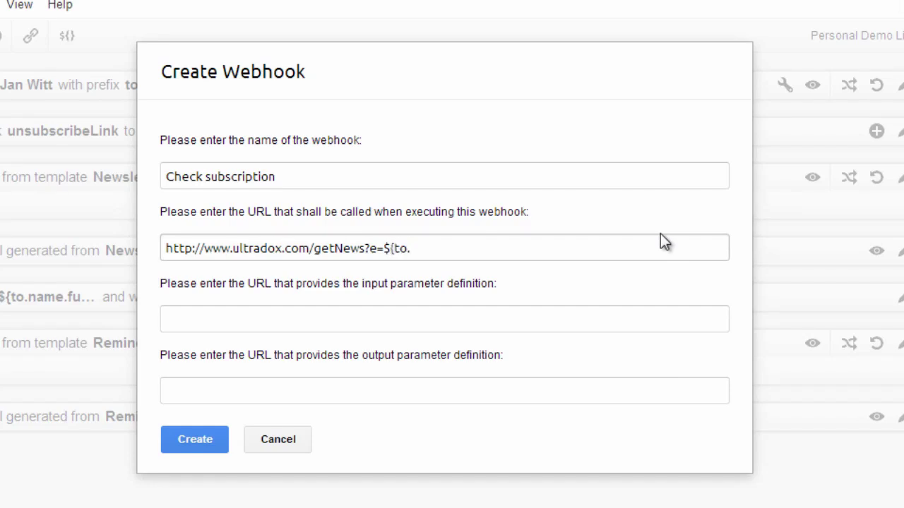
pyautogui.write('.emailPrimary.add')
pyautogui.write('ress}')
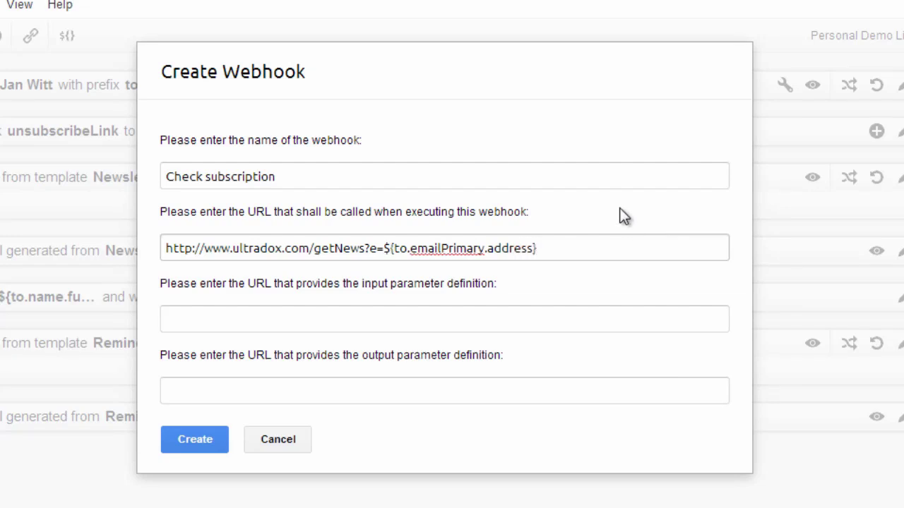
pyautogui.click(625, 210)
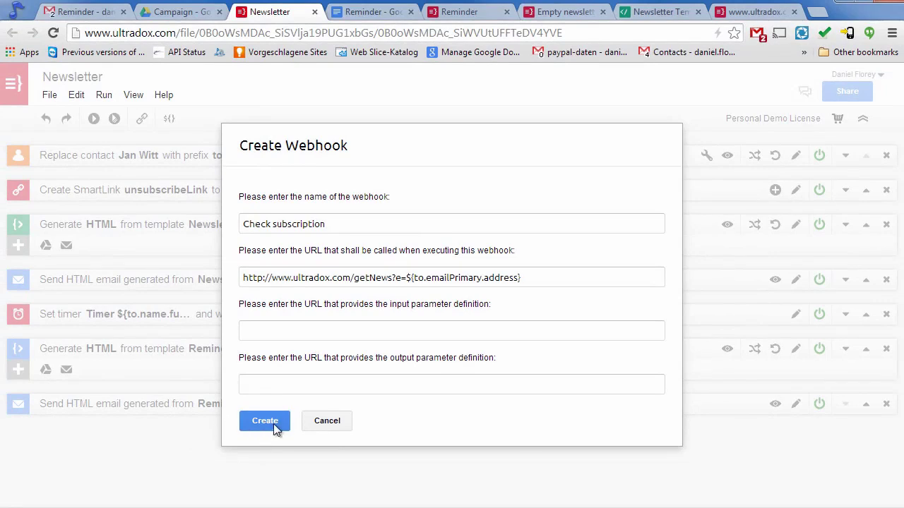
pyautogui.click(273, 423)
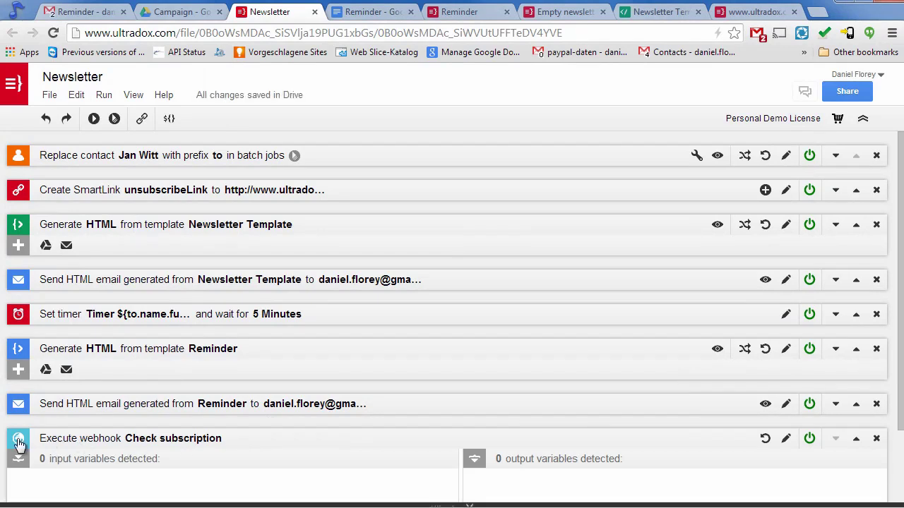
# Move the Check subscription webhook up two places, directly below the 5-minute Set timer step.
pyautogui.click(19, 442)
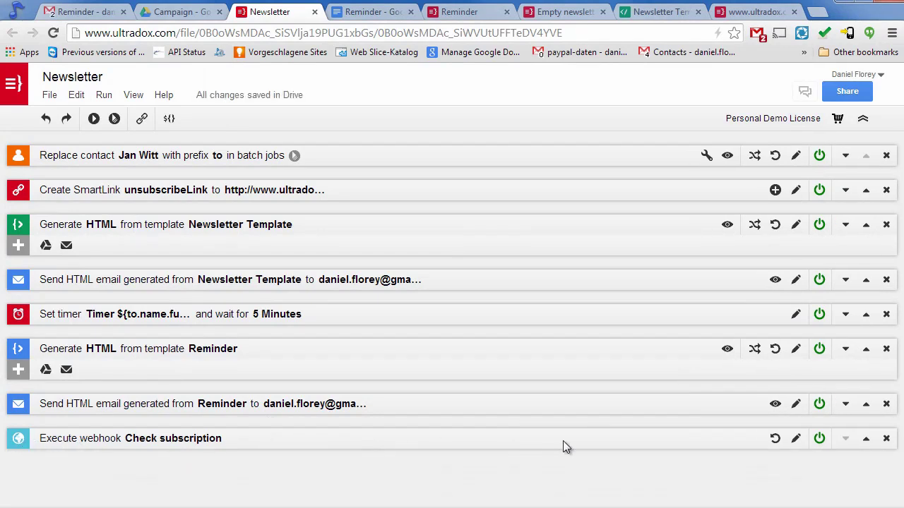
pyautogui.click(865, 438)
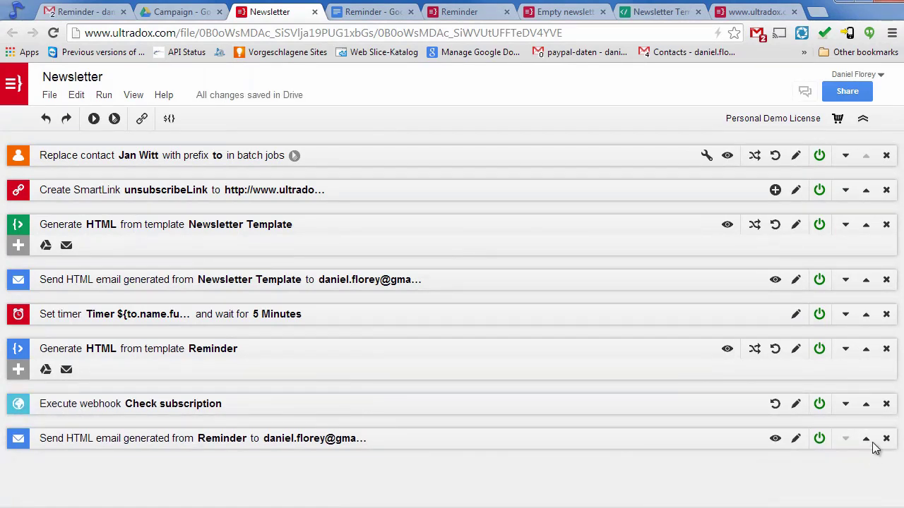
pyautogui.click(868, 406)
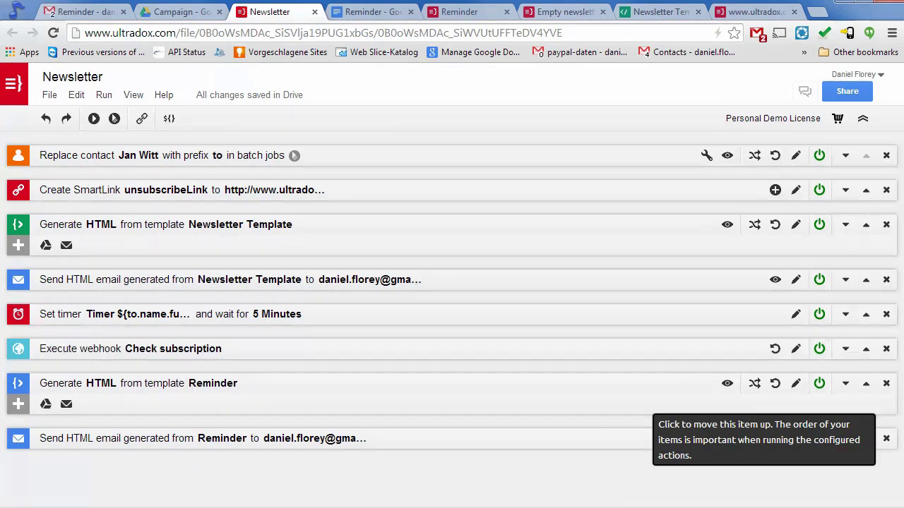
# Create a stop step with the condition ${if product}false${else}true${end}.
pyautogui.click(75, 94)
pyautogui.moveTo(78, 174)
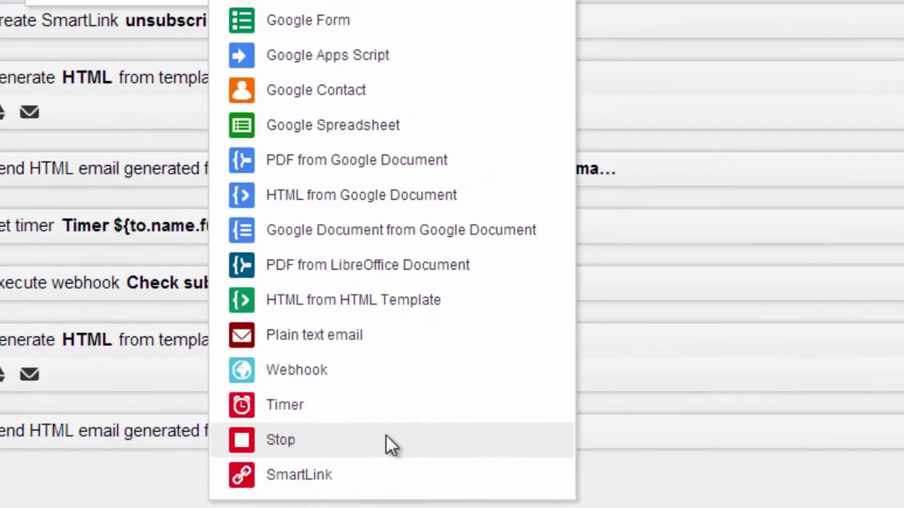
pyautogui.click(471, 409)
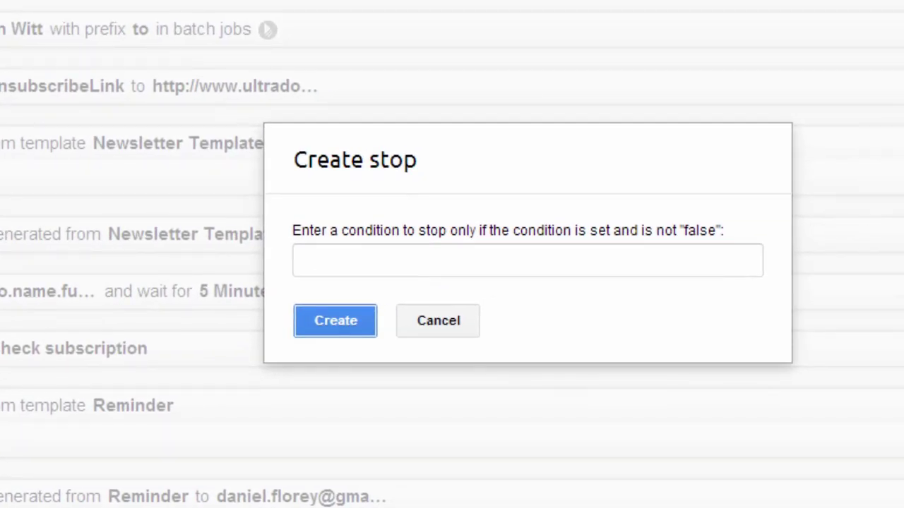
pyautogui.click(350, 259)
pyautogui.write('${if product}false${else}true${end}')
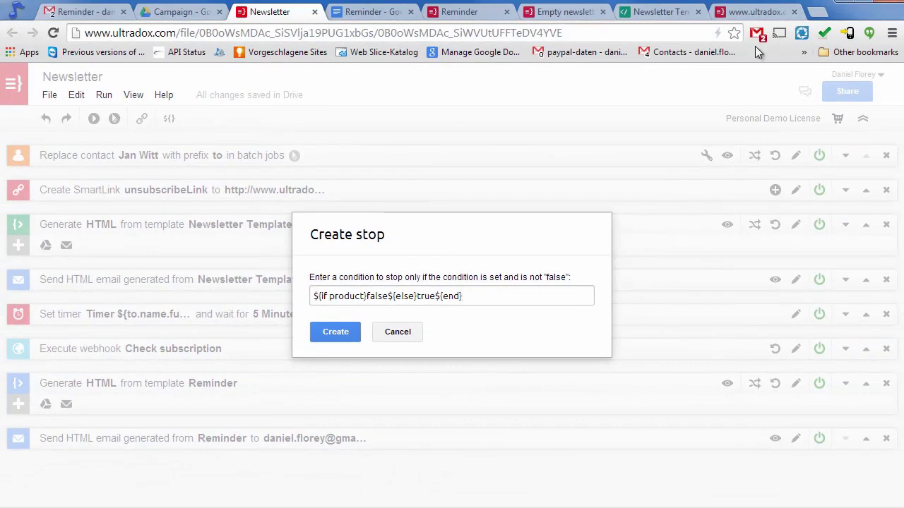
pyautogui.click(759, 11)
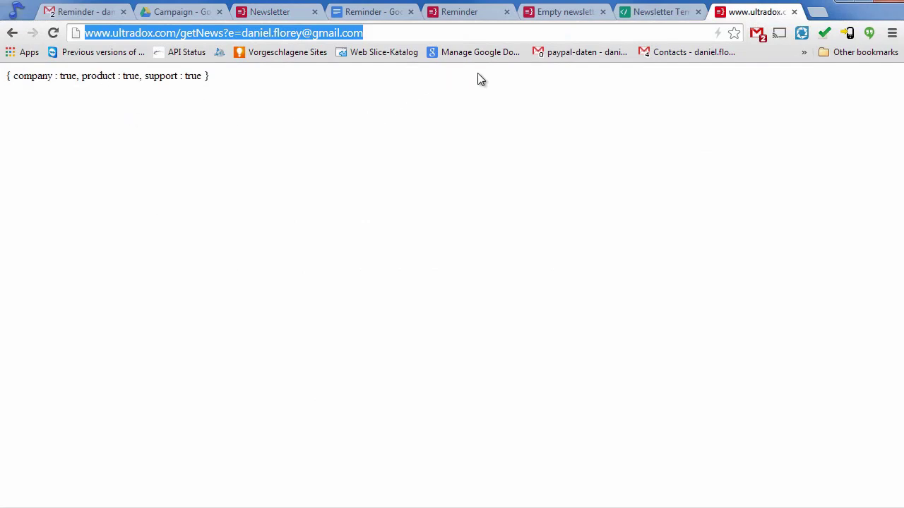
pyautogui.click(289, 4)
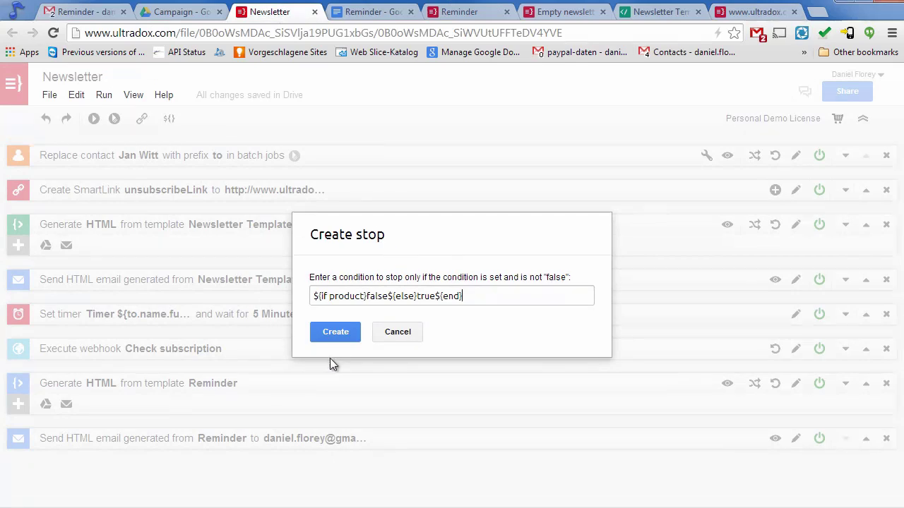
pyautogui.click(337, 330)
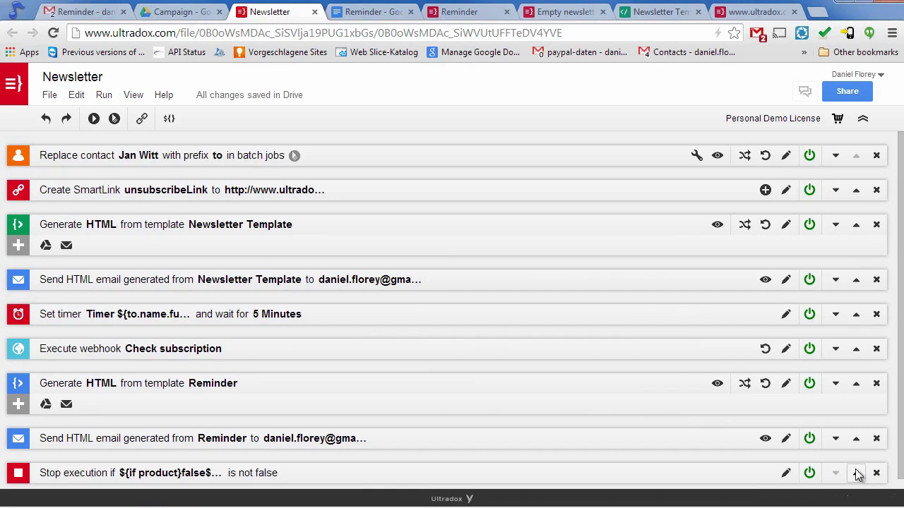
# Move the stop step up two places, right below the Check subscription webhook.
pyautogui.click(864, 473)
pyautogui.click(865, 438)
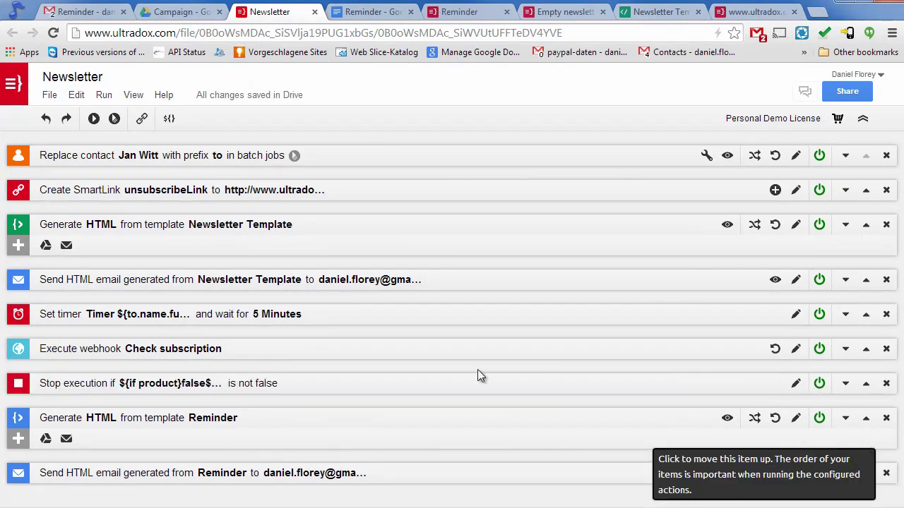